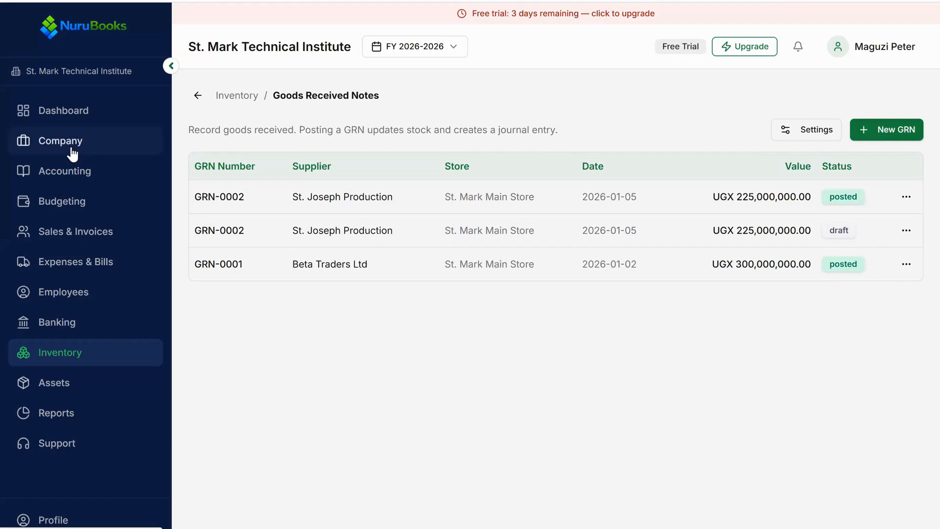
Open the Trial Balance and review its transactions and balances from Assets through Liabilities and Equity to the Grand Total.
{"action": "left_click", "coordinate": [69, 178]}
{"action": "left_click", "coordinate": [304, 285]}
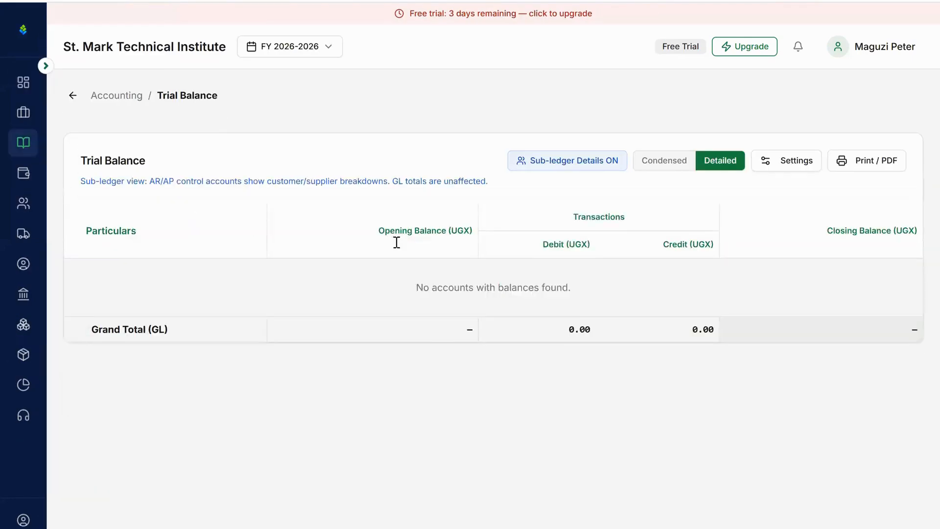
{"action": "scroll", "coordinate": [548, 398], "scroll_direction": "down", "scroll_amount": 3}
{"action": "scroll", "coordinate": [547, 398], "scroll_direction": "up", "scroll_amount": 3}
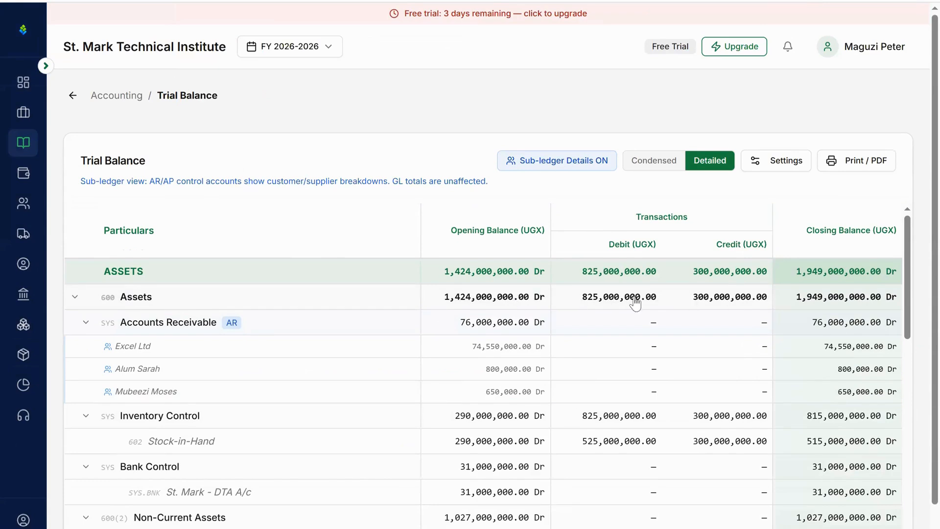
{"action": "scroll", "coordinate": [546, 376], "scroll_direction": "down", "scroll_amount": 8}
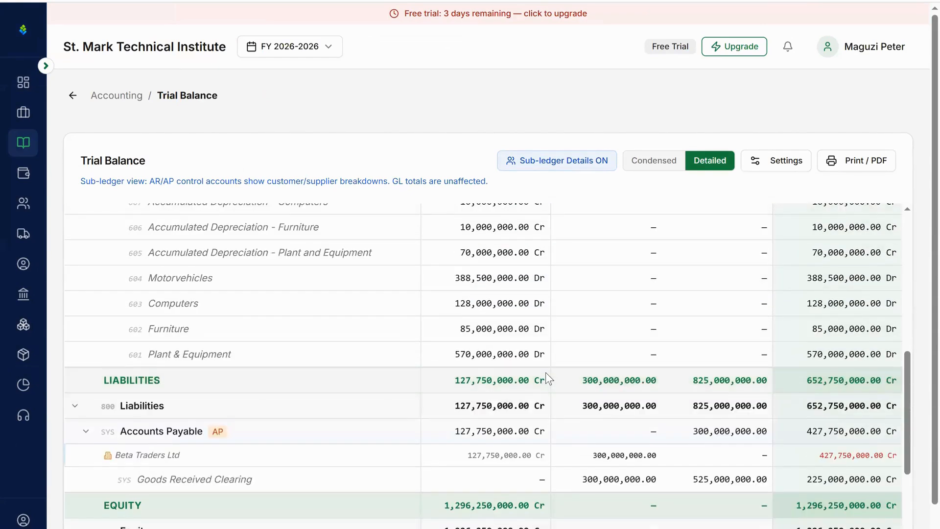
{"action": "scroll", "coordinate": [546, 372], "scroll_direction": "down", "scroll_amount": 2}
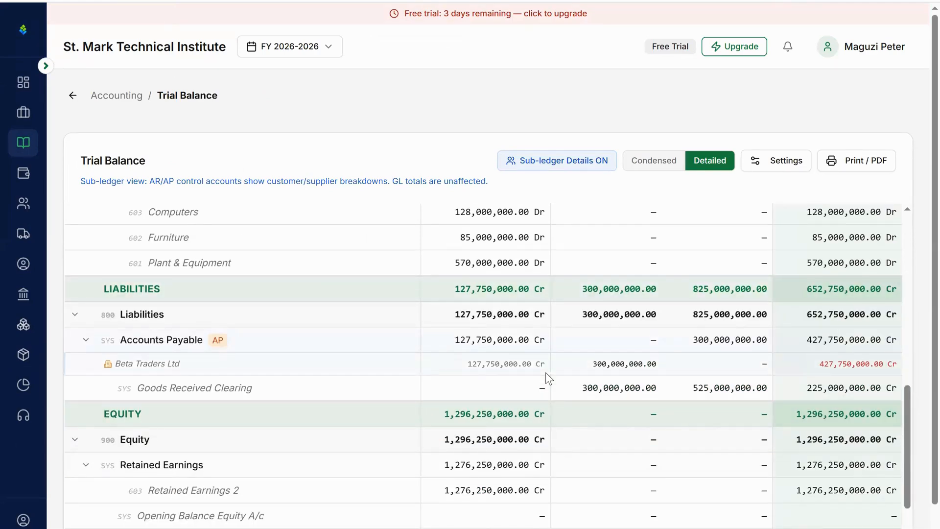
{"action": "scroll", "coordinate": [502, 368], "scroll_direction": "down", "scroll_amount": 3}
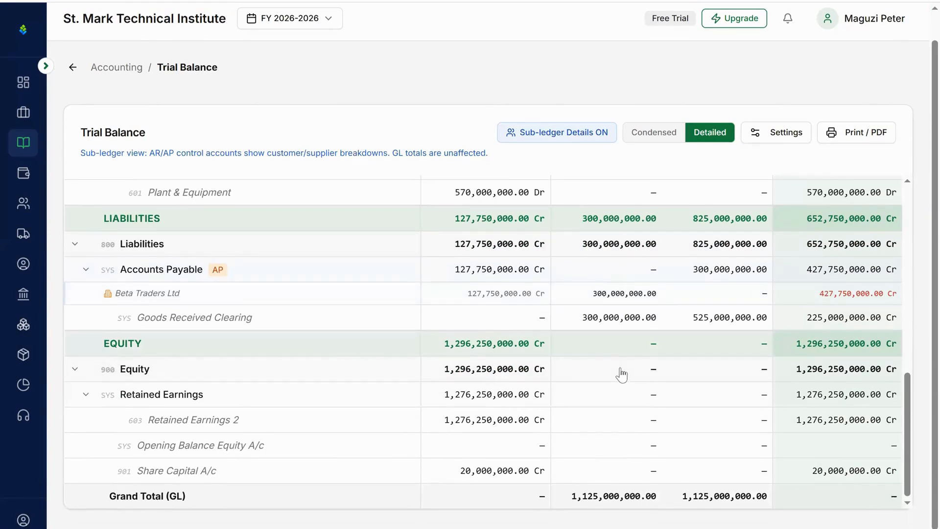
{"action": "scroll", "coordinate": [621, 372], "scroll_direction": "up", "scroll_amount": 2}
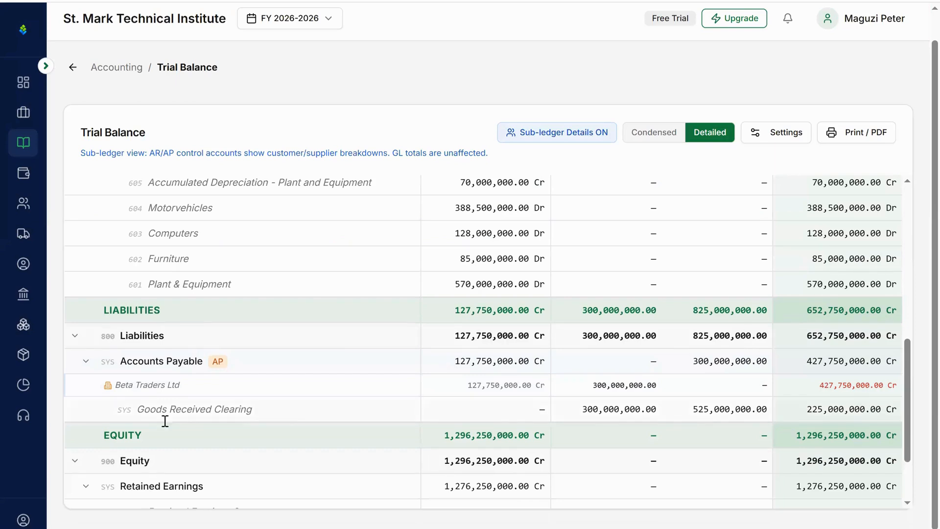
Examine the Goods Received Clearing account's debit, credit and closing balance under Liabilities in the Trial Balance.
{"action": "triple_click", "coordinate": [213, 409]}
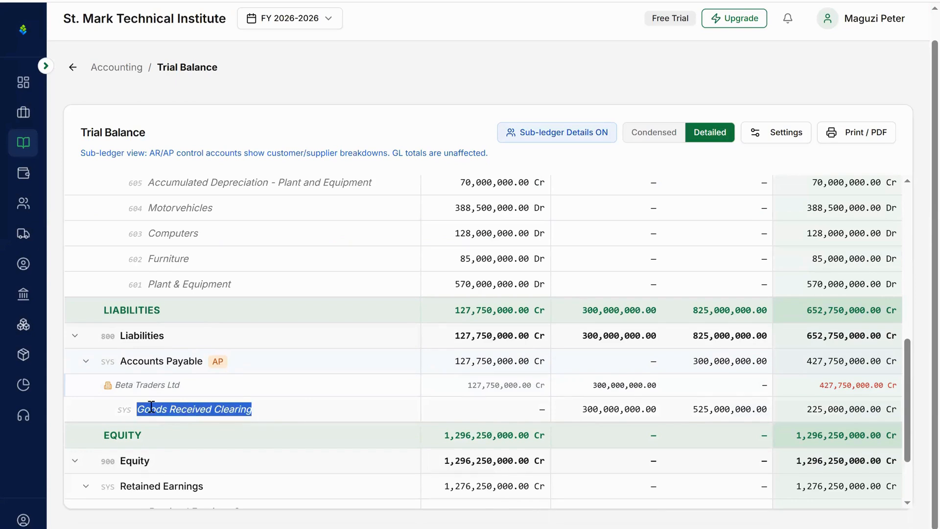
{"action": "left_click", "coordinate": [247, 411]}
{"action": "triple_click", "coordinate": [231, 410]}
{"action": "left_click", "coordinate": [230, 411]}
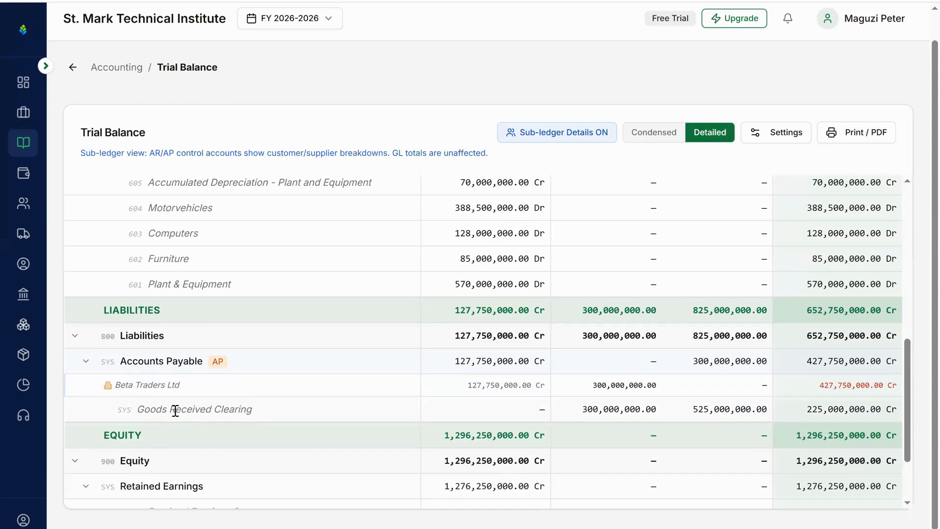
{"action": "double_click", "coordinate": [766, 409]}
{"action": "left_click", "coordinate": [607, 409]}
{"action": "double_click", "coordinate": [792, 406]}
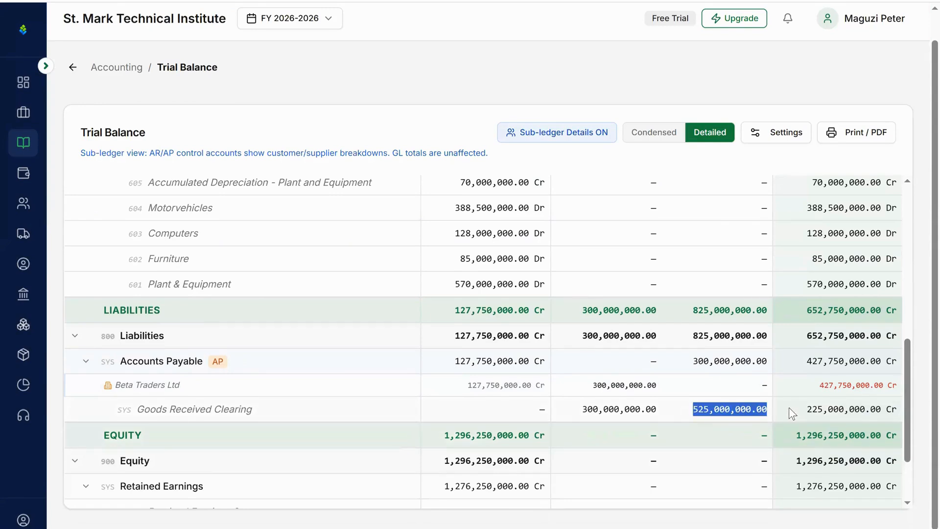
{"action": "left_click", "coordinate": [789, 408]}
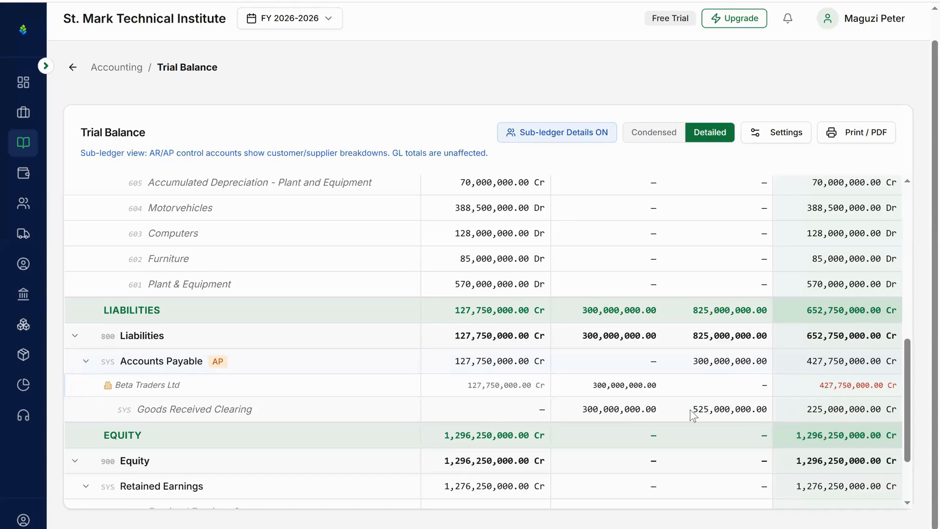
{"action": "left_click_drag", "start_coordinate": [693, 409], "coordinate": [754, 409]}
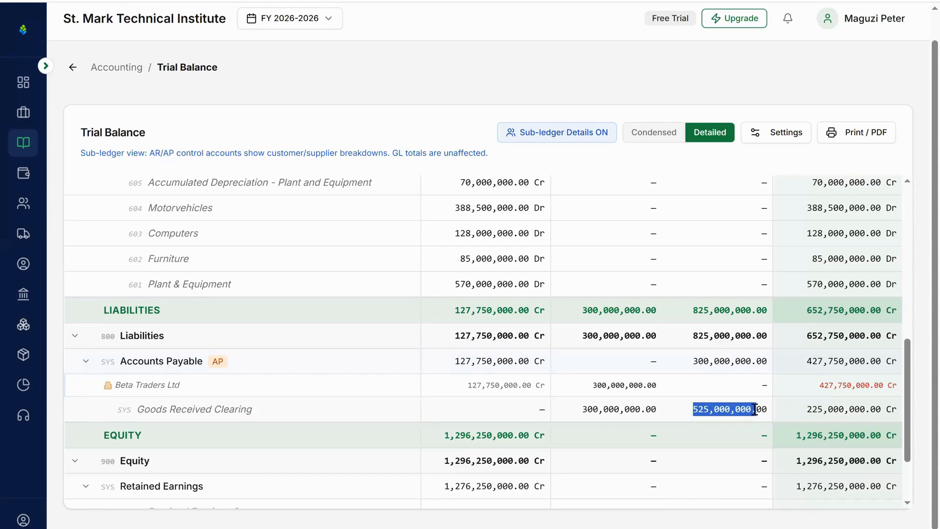
{"action": "left_click", "coordinate": [726, 408]}
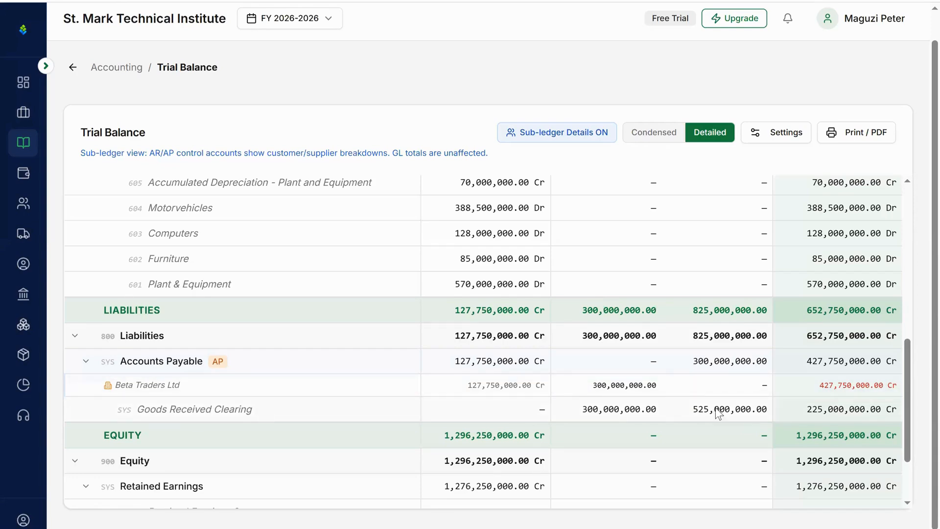
{"action": "left_click_drag", "start_coordinate": [252, 409], "coordinate": [137, 409]}
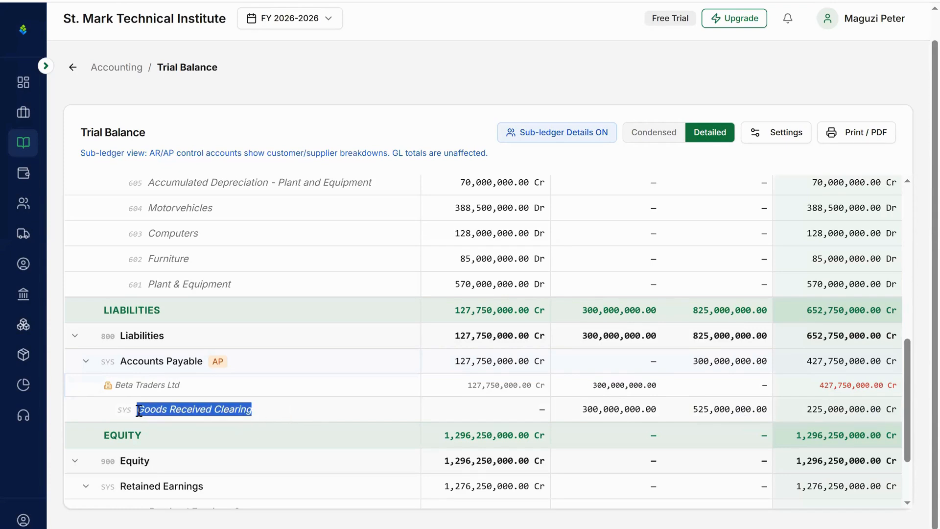
{"action": "left_click", "coordinate": [751, 410]}
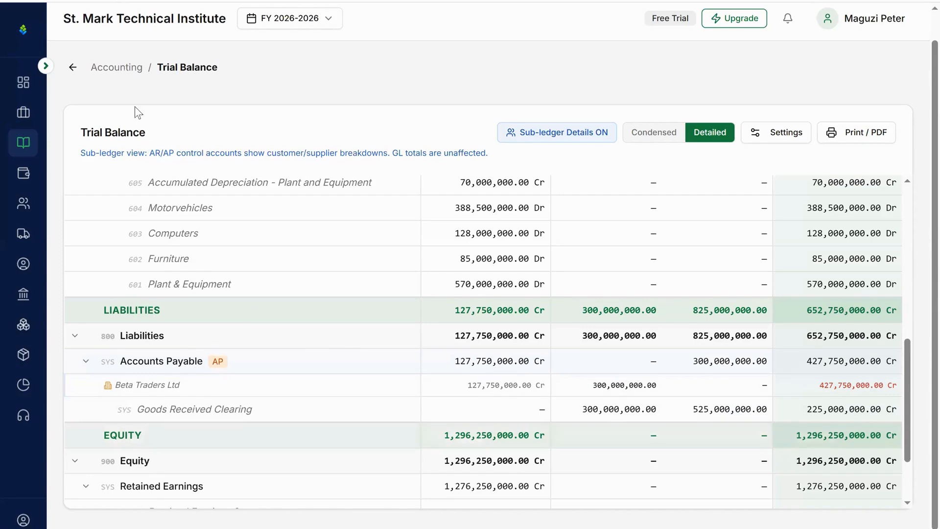
Open the Balance Sheet from the financial reports and go to its Liabilities section.
{"action": "left_click", "coordinate": [45, 66]}
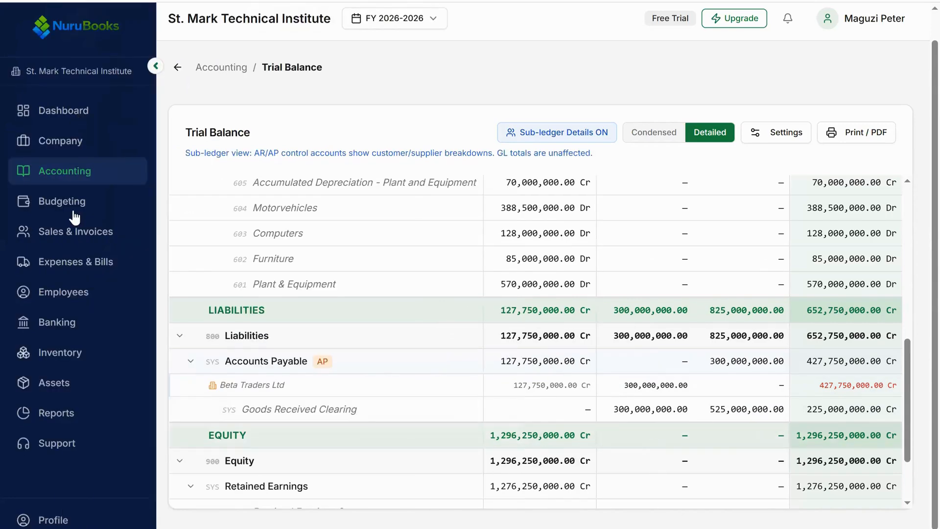
{"action": "left_click", "coordinate": [65, 415]}
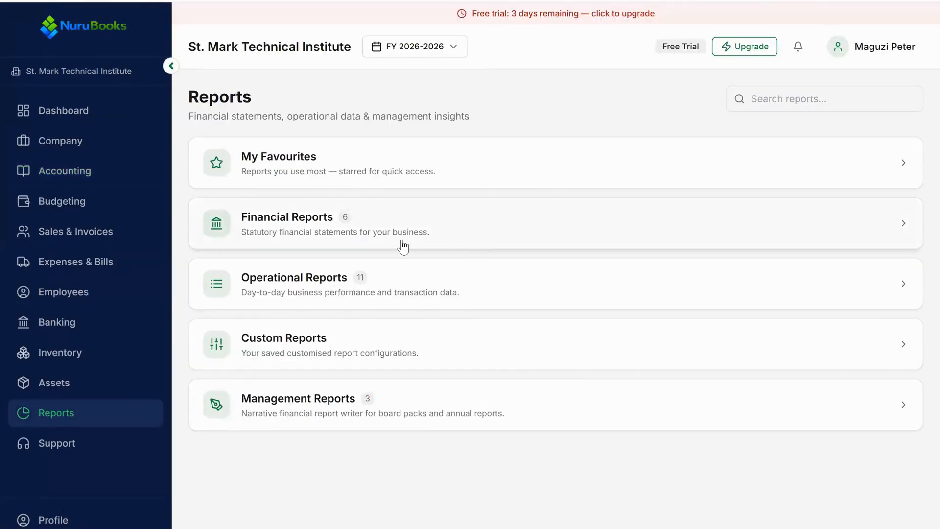
{"action": "left_click", "coordinate": [403, 245]}
{"action": "left_click", "coordinate": [632, 274]}
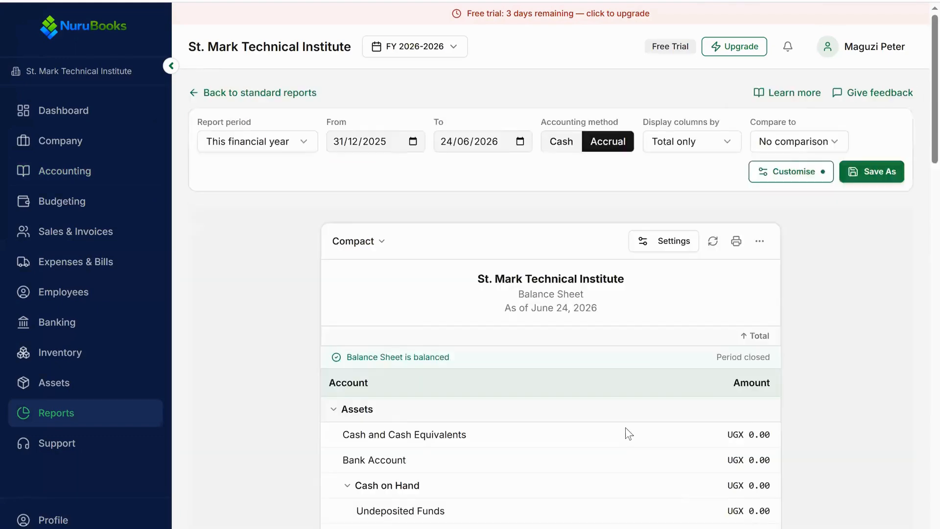
{"action": "scroll", "coordinate": [627, 431], "scroll_direction": "down", "scroll_amount": 10}
{"action": "scroll", "coordinate": [605, 436], "scroll_direction": "down", "scroll_amount": 4}
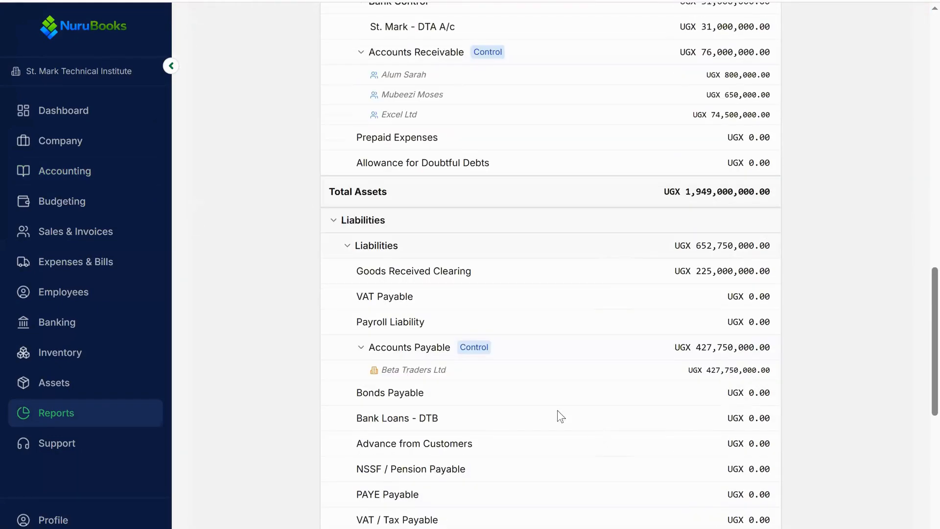
Examine the Goods Received Clearing amount among the Balance Sheet liabilities and review the remaining liabilities and equity.
{"action": "triple_click", "coordinate": [472, 273]}
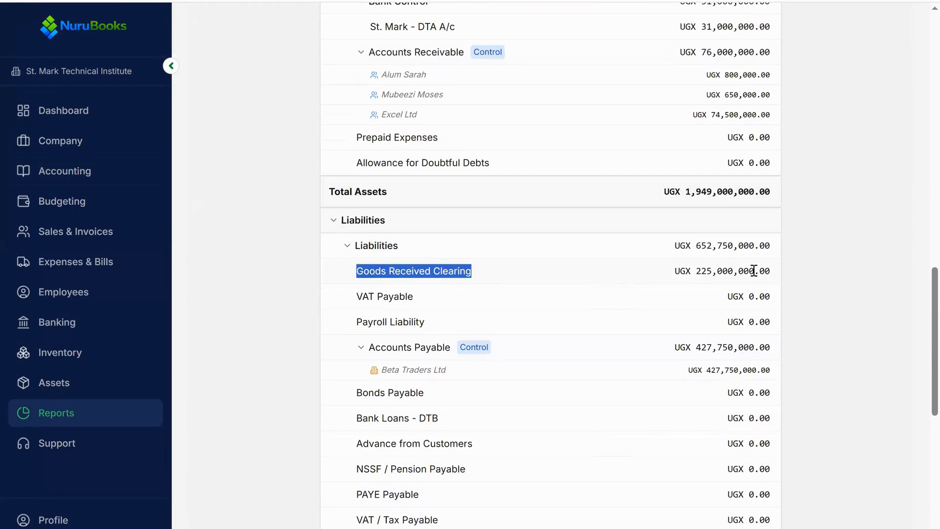
{"action": "left_click_drag", "start_coordinate": [673, 272], "coordinate": [766, 272]}
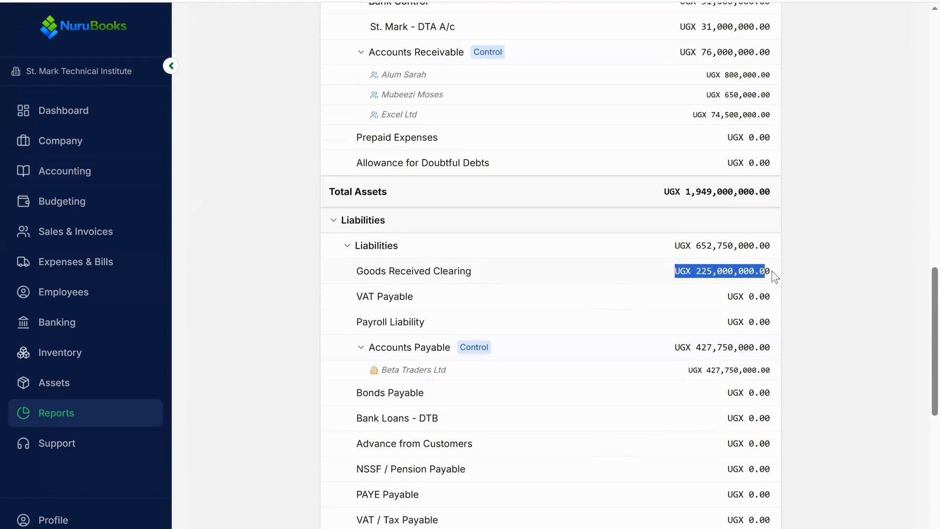
{"action": "left_click", "coordinate": [716, 273]}
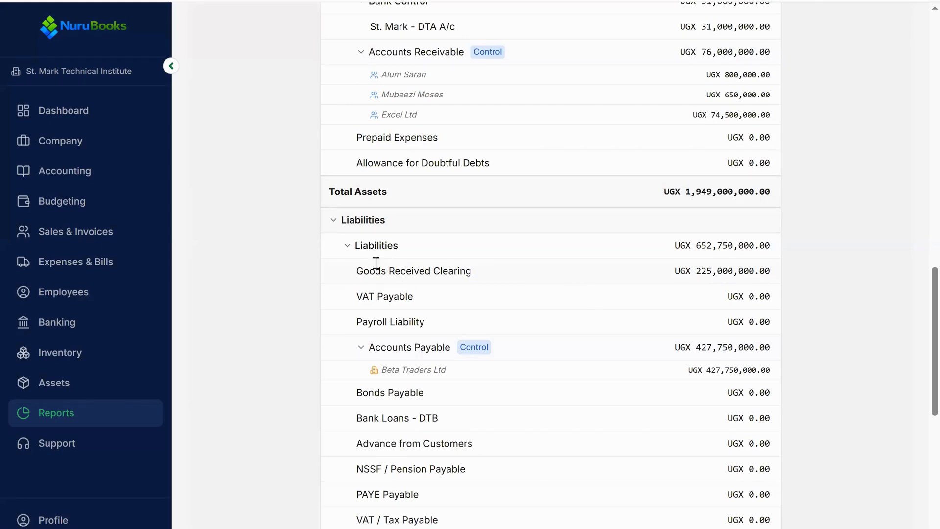
{"action": "triple_click", "coordinate": [778, 275]}
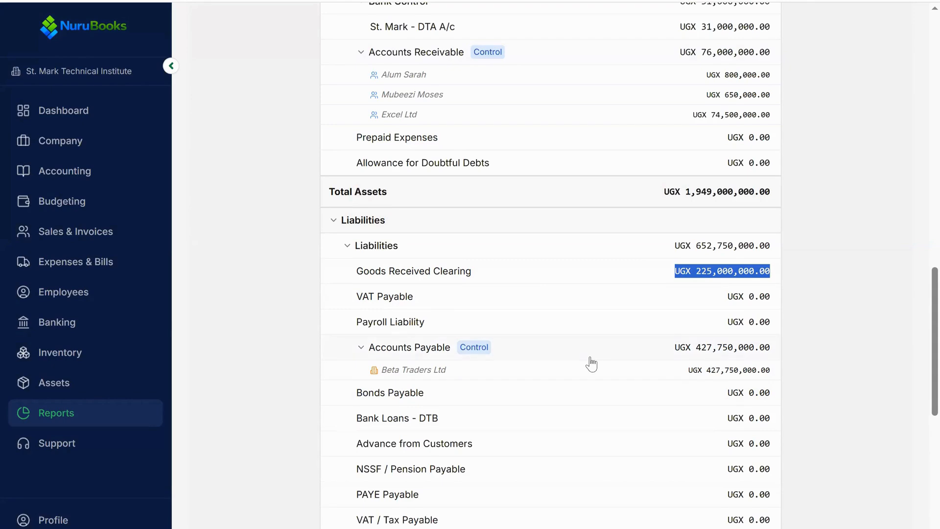
{"action": "scroll", "coordinate": [792, 387], "scroll_direction": "down", "scroll_amount": 8}
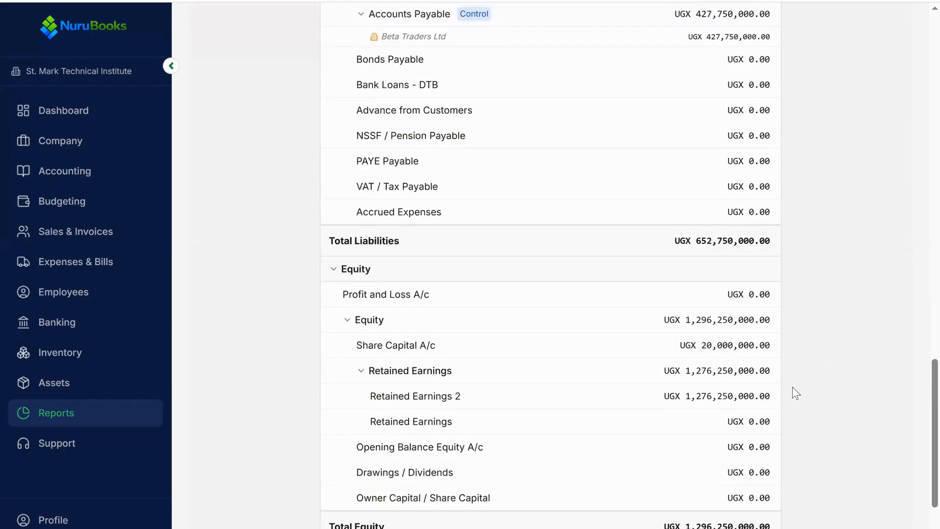
{"action": "scroll", "coordinate": [780, 377], "scroll_direction": "up", "scroll_amount": 15}
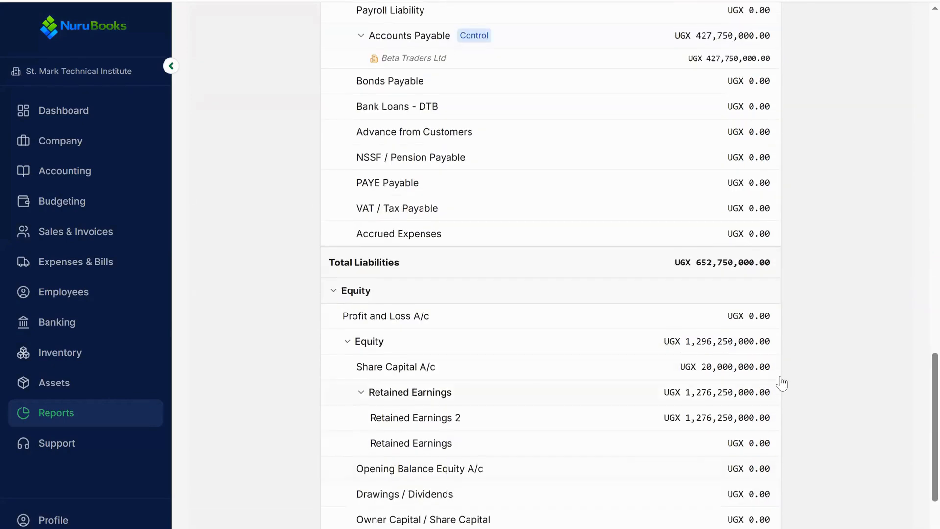
{"action": "scroll", "coordinate": [781, 384], "scroll_direction": "up", "scroll_amount": 10}
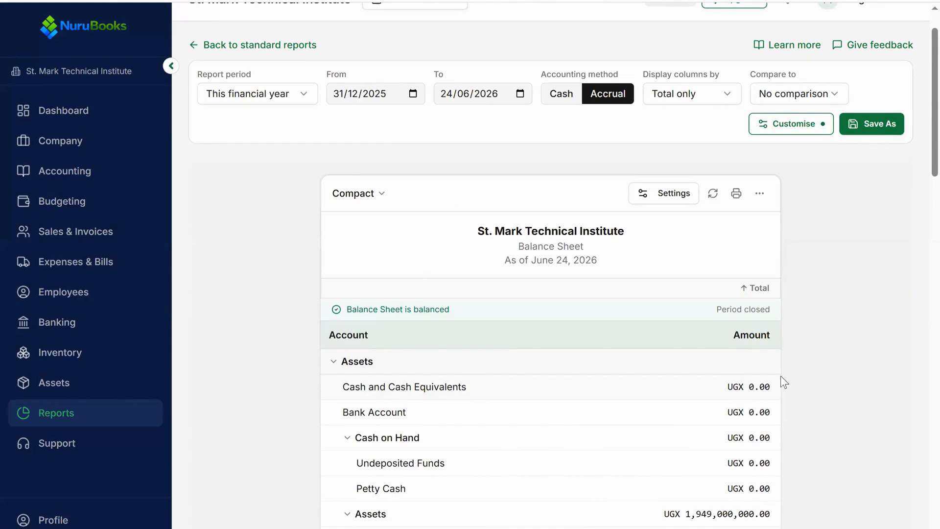
Open the list of supplier bills under Expenses & Bills.
{"action": "left_click", "coordinate": [62, 112]}
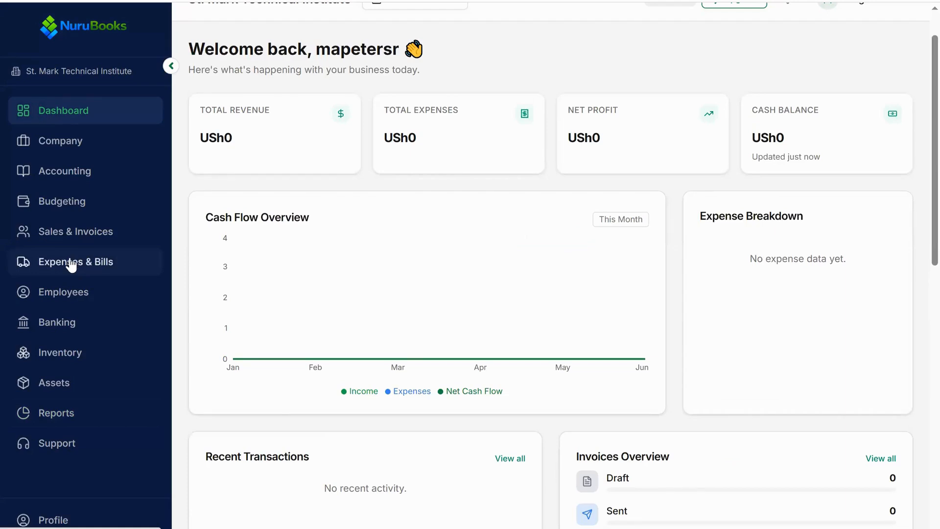
{"action": "left_click", "coordinate": [131, 260]}
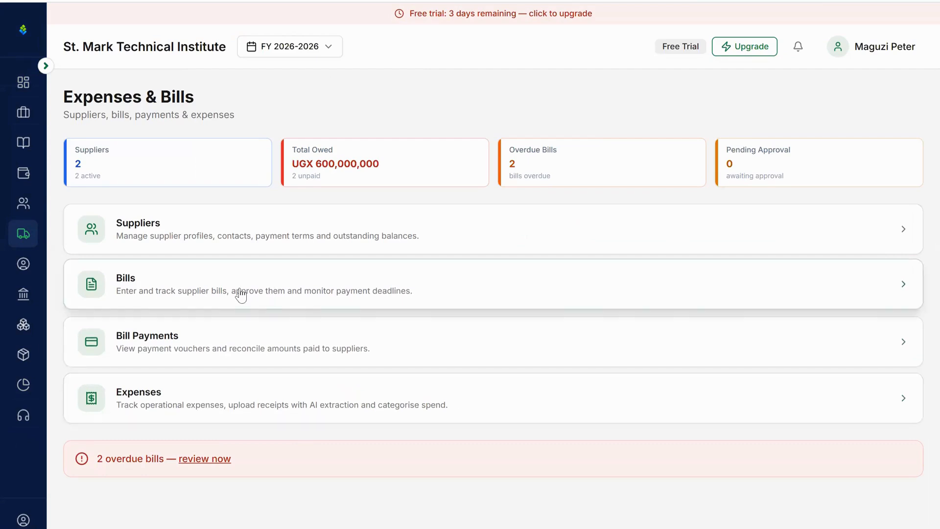
{"action": "left_click", "coordinate": [495, 279]}
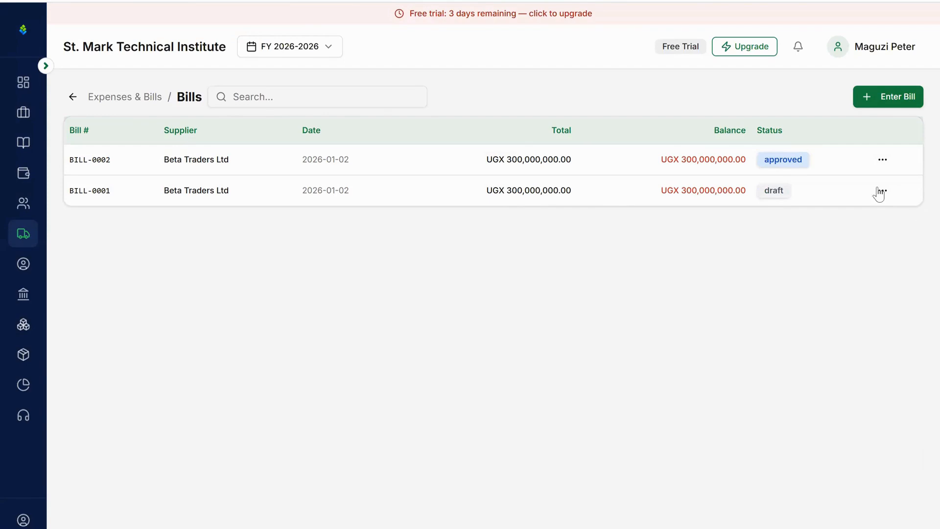
View the audit trail of the approved Beta Traders Ltd bill and close it.
{"action": "left_click", "coordinate": [883, 160]}
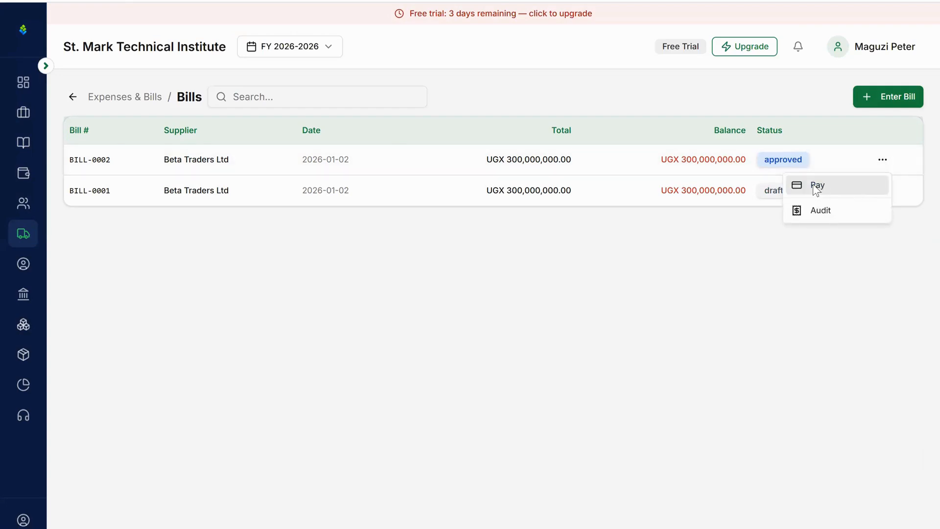
{"action": "left_click", "coordinate": [836, 222]}
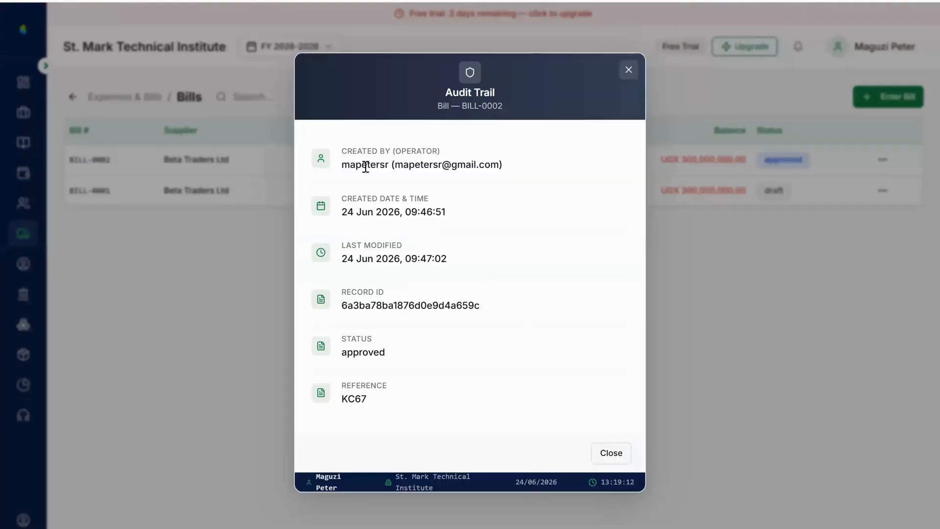
{"action": "left_click", "coordinate": [629, 70]}
Reopen the approved Beta Traders Ltd bill's audit trail, examine its creator, last modification, record ID, status and reference, and close it.
{"action": "left_click", "coordinate": [881, 162]}
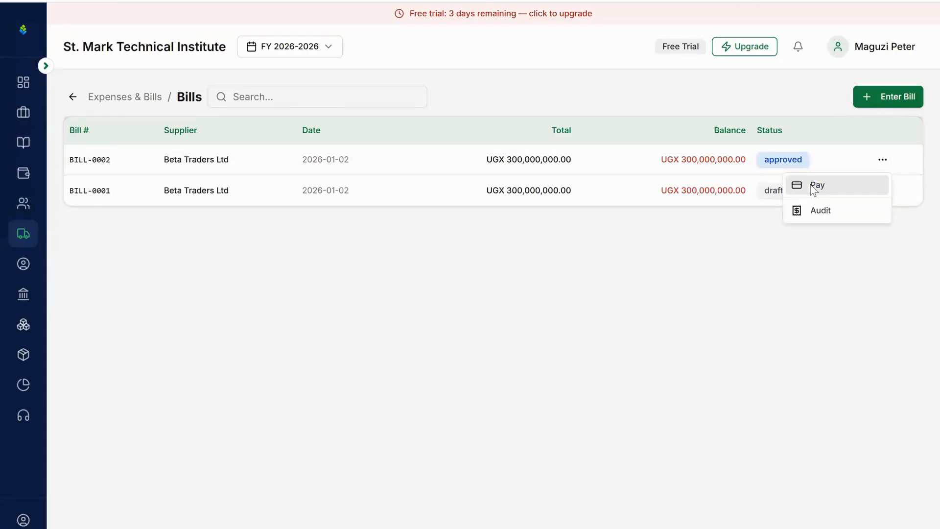
{"action": "left_click", "coordinate": [825, 210]}
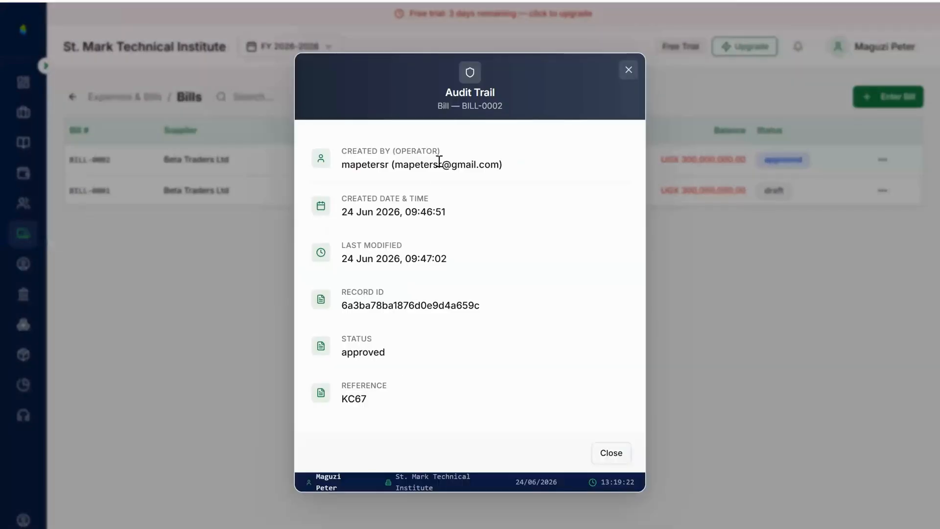
{"action": "triple_click", "coordinate": [491, 170]}
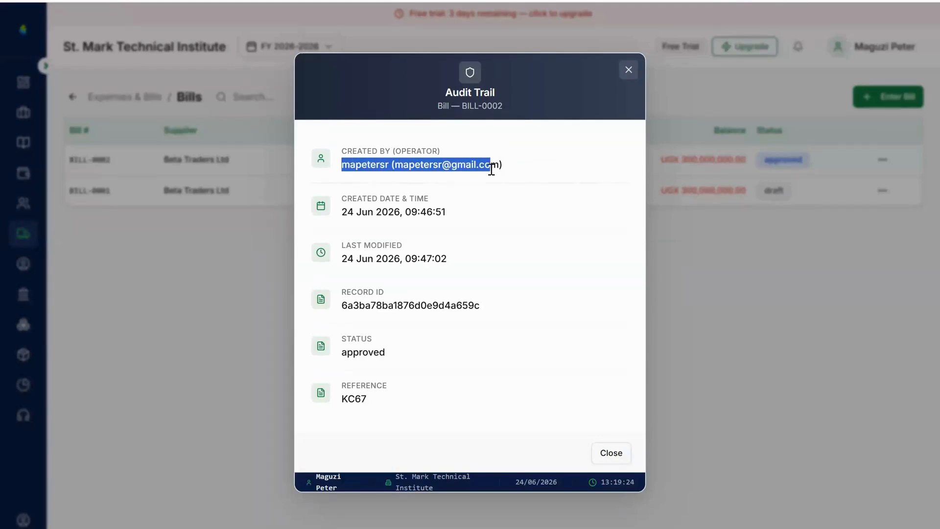
{"action": "left_click", "coordinate": [385, 156]}
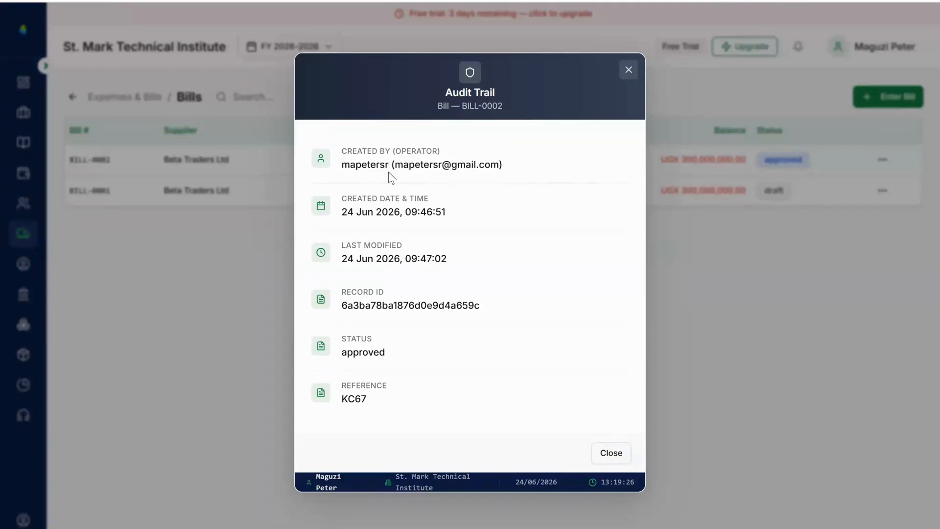
{"action": "left_click_drag", "start_coordinate": [344, 198], "coordinate": [432, 232]}
{"action": "left_click", "coordinate": [386, 245]}
{"action": "triple_click", "coordinate": [387, 244]}
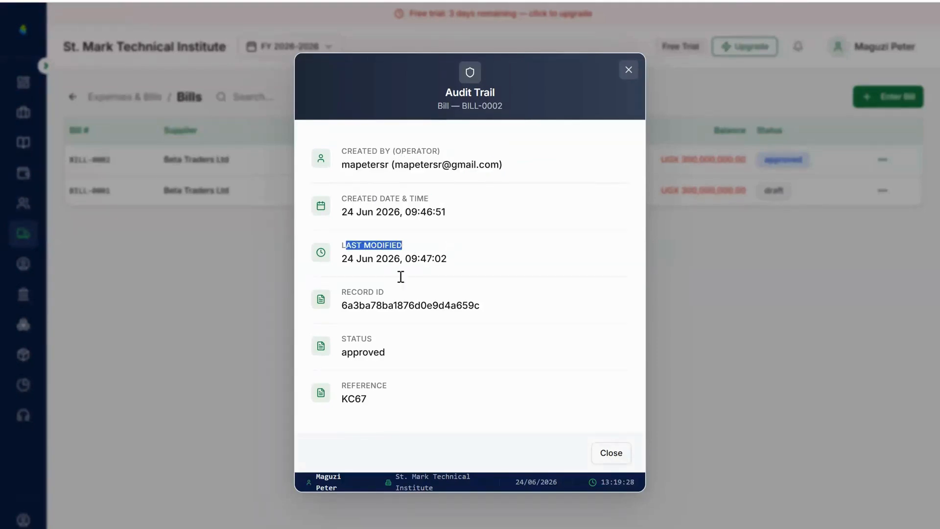
{"action": "left_click_drag", "start_coordinate": [343, 291], "coordinate": [403, 295]}
{"action": "left_click_drag", "start_coordinate": [479, 305], "coordinate": [341, 311]}
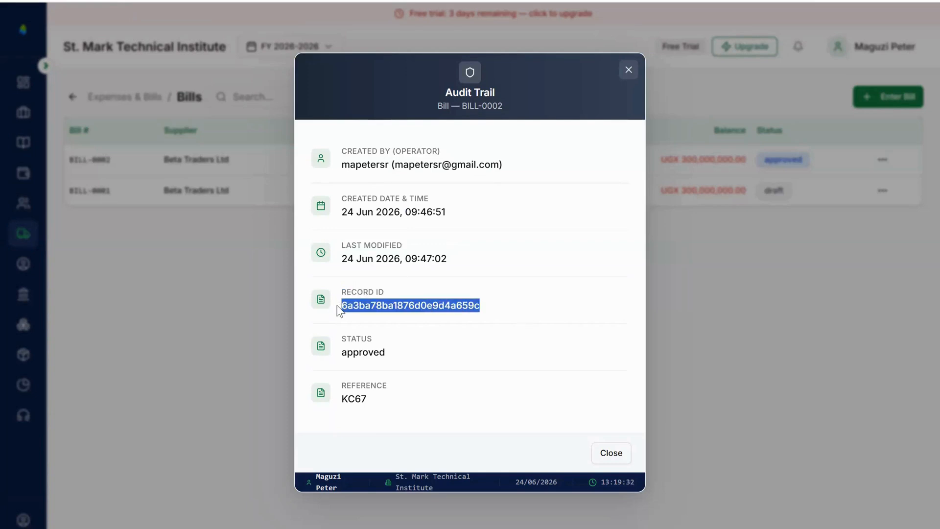
{"action": "left_click", "coordinate": [419, 359]}
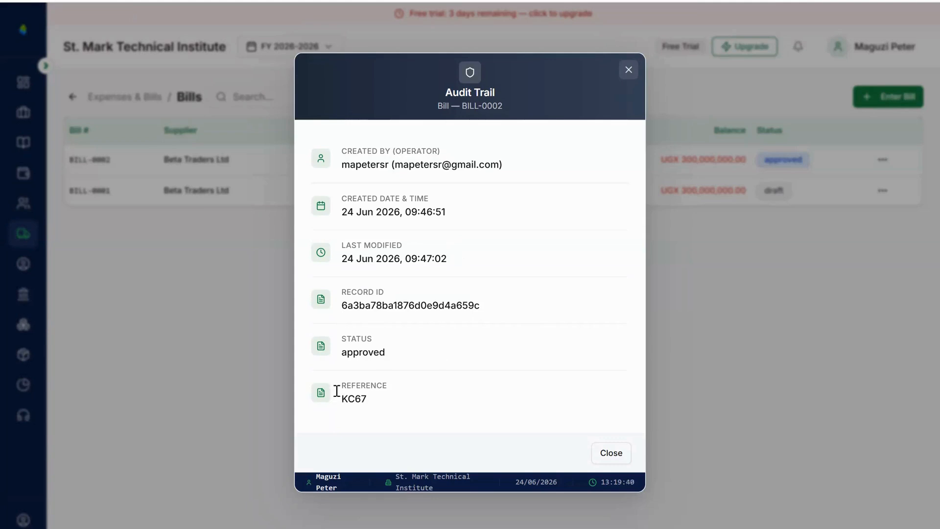
{"action": "left_click_drag", "start_coordinate": [337, 390], "coordinate": [372, 398]}
{"action": "left_click_drag", "start_coordinate": [415, 362], "coordinate": [355, 351]}
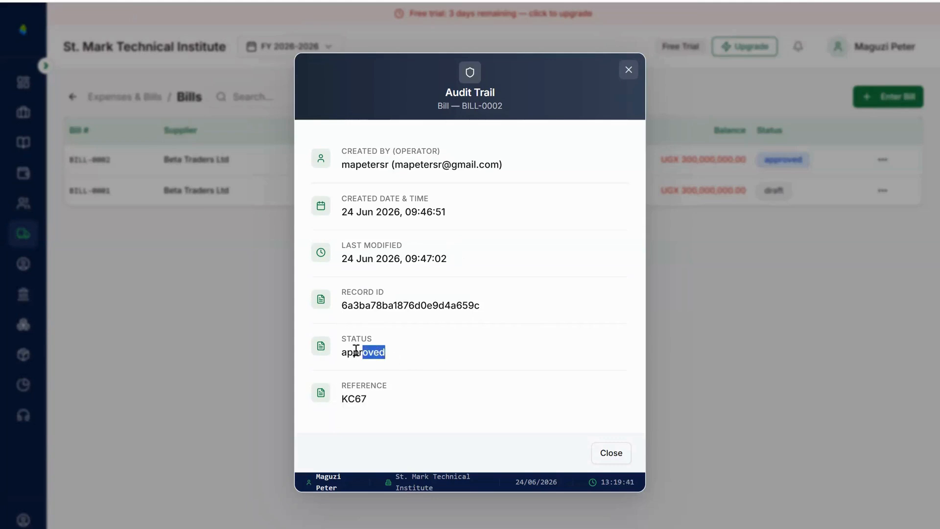
{"action": "left_click", "coordinate": [626, 71]}
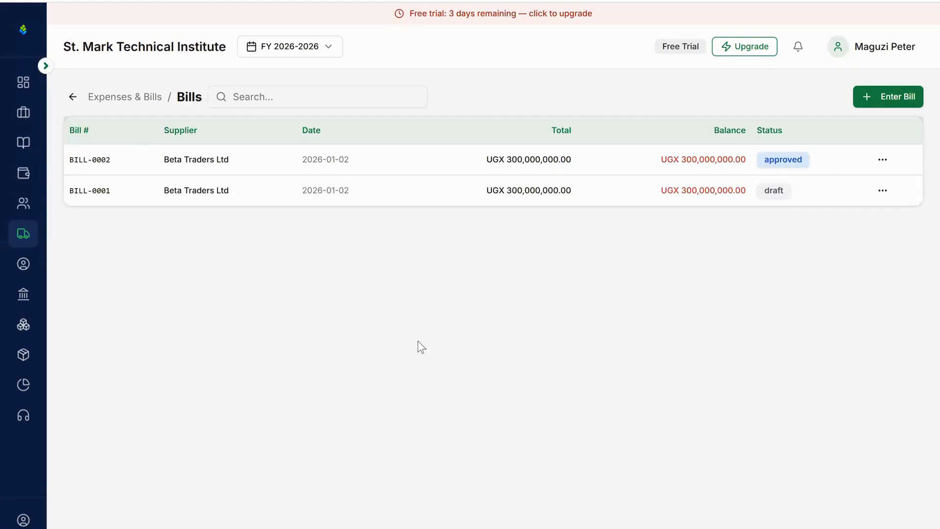
Start a new supplier bill for St. Joseph Production and link it to the unmatched goods received note GRN-0002.
{"action": "left_click", "coordinate": [883, 100]}
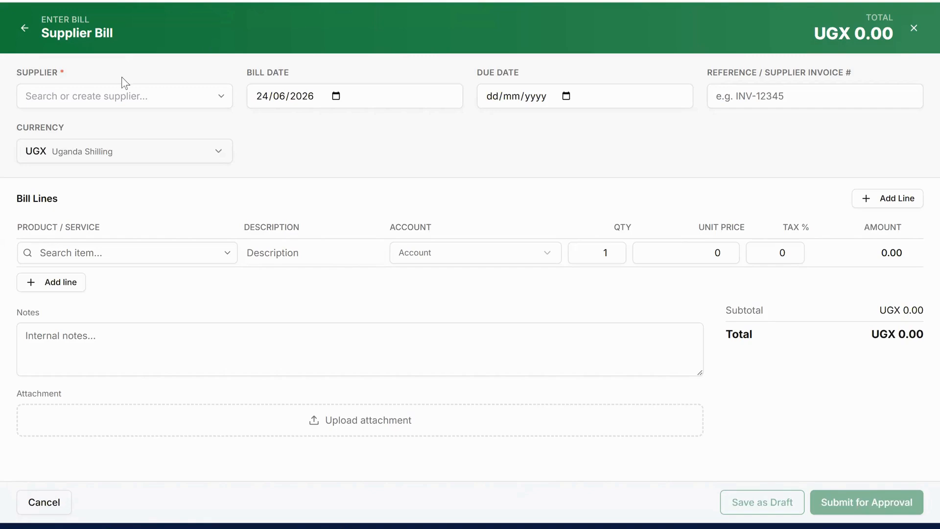
{"action": "left_click", "coordinate": [57, 96]}
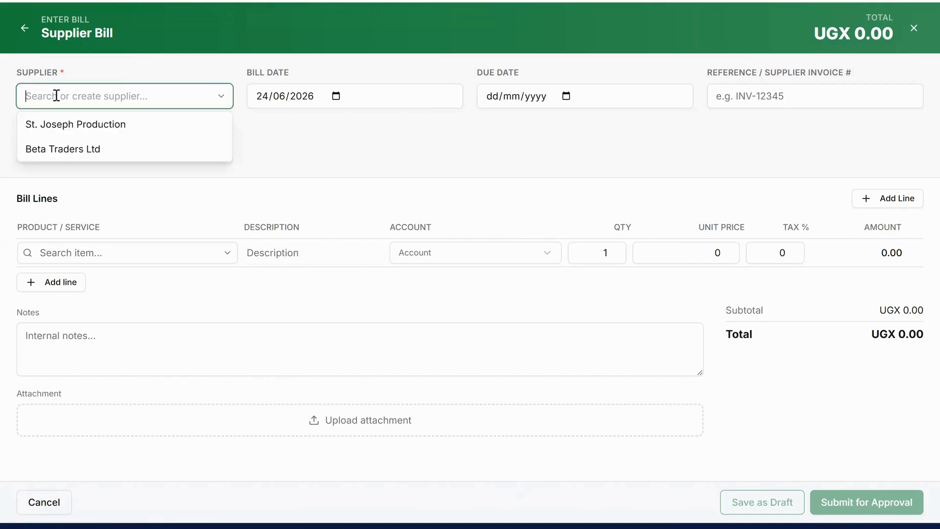
{"action": "left_click", "coordinate": [94, 124]}
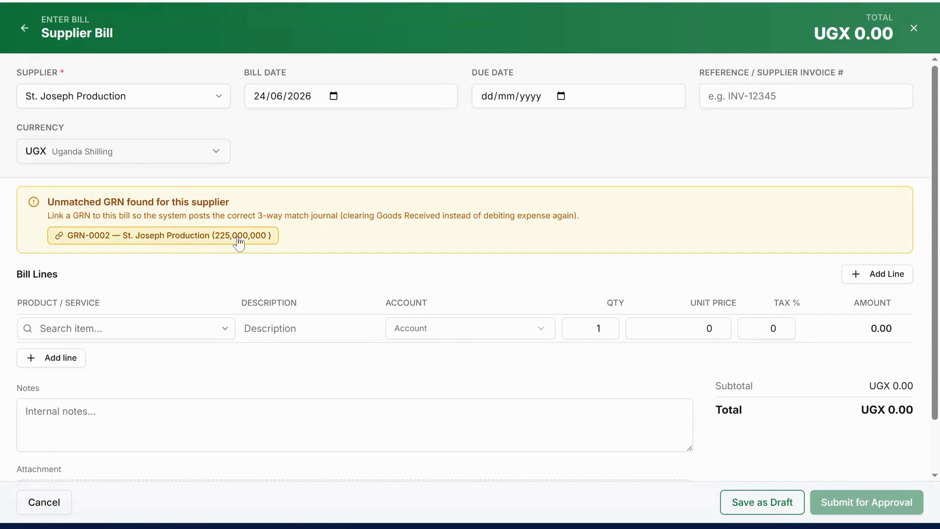
{"action": "left_click", "coordinate": [195, 236]}
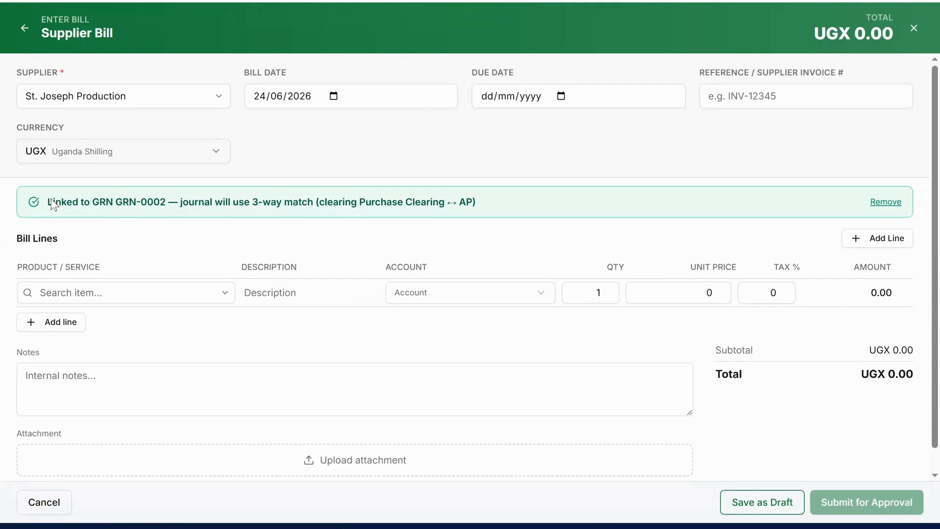
{"action": "left_click_drag", "start_coordinate": [51, 200], "coordinate": [170, 201]}
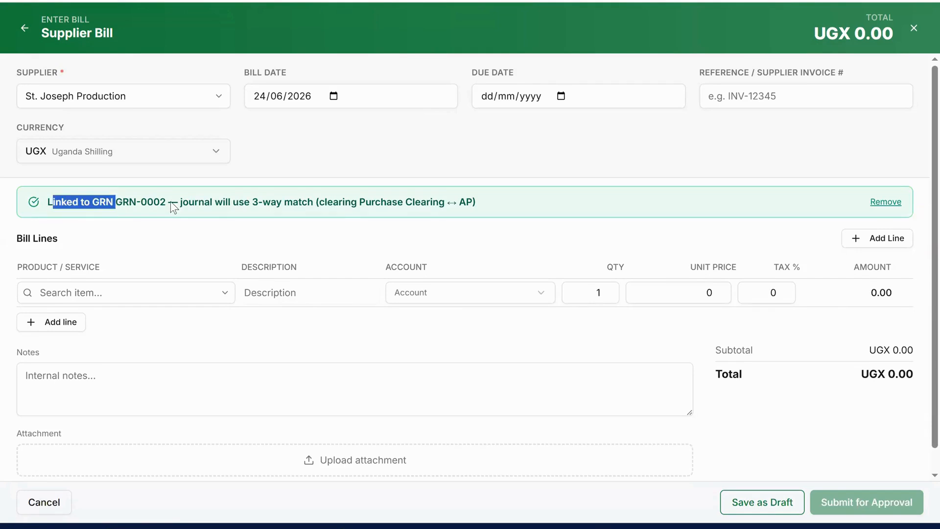
{"action": "left_click", "coordinate": [264, 205]}
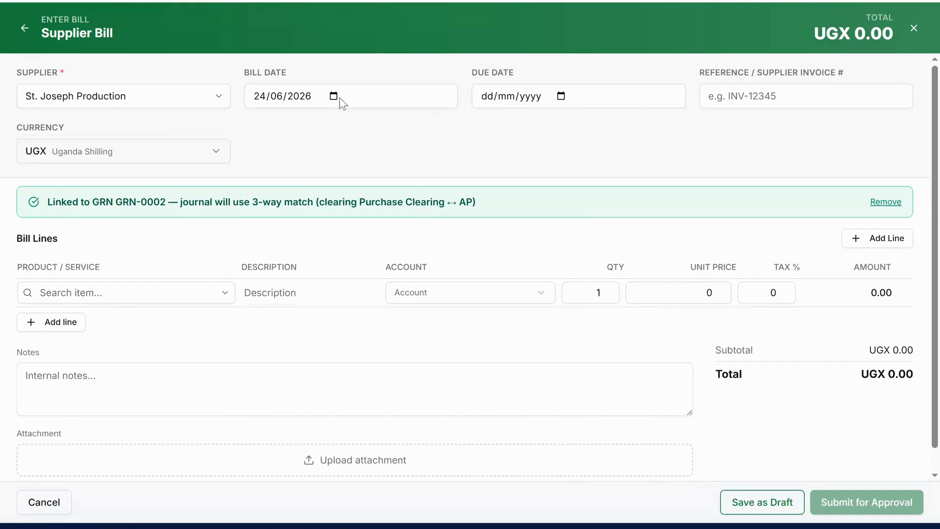
Set the bill date of the St. Joseph Production bill to 05/01/2026.
{"action": "left_click", "coordinate": [350, 131]}
{"action": "left_click", "coordinate": [350, 131]}
{"action": "left_click", "coordinate": [350, 130]}
{"action": "left_click", "coordinate": [350, 130]}
{"action": "left_click", "coordinate": [350, 130]}
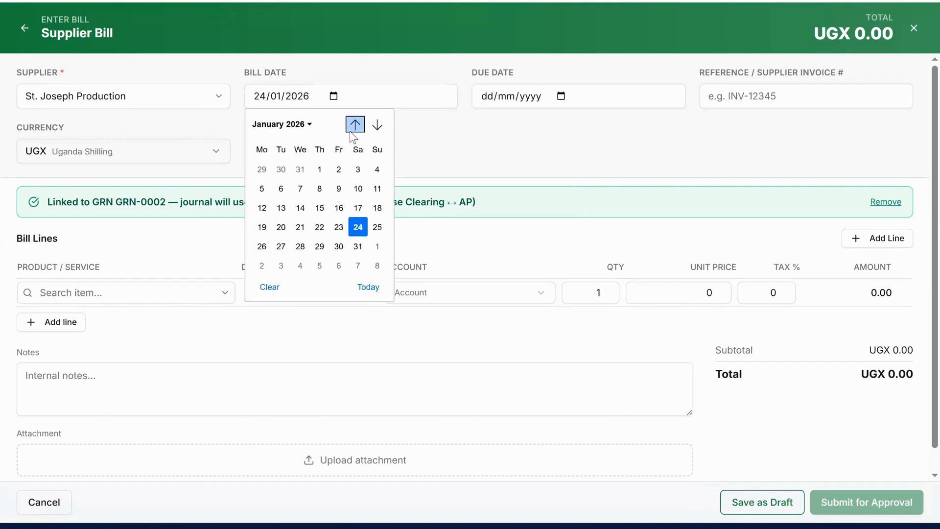
{"action": "left_click", "coordinate": [263, 191]}
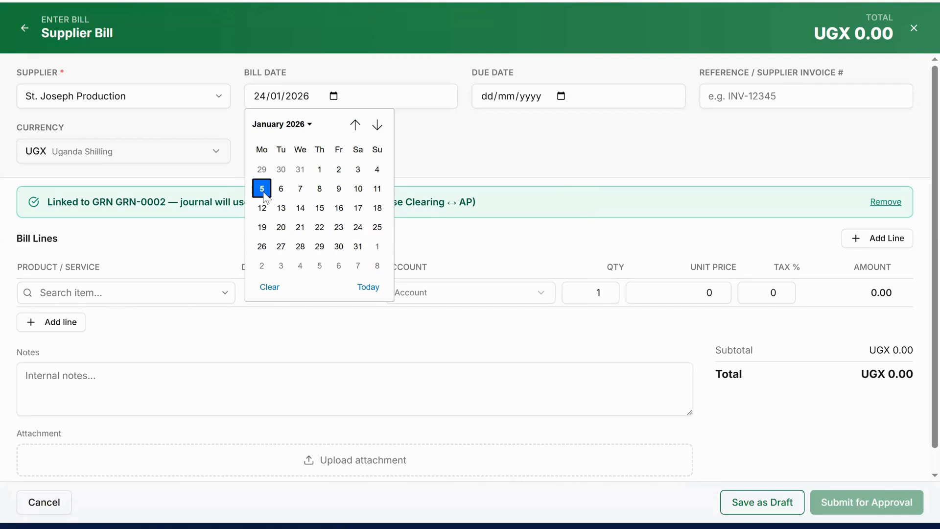
Set the due date of the St. Joseph Production bill to 31/01/2026.
{"action": "left_click", "coordinate": [561, 97]}
{"action": "left_click", "coordinate": [579, 127]}
{"action": "left_click", "coordinate": [580, 127]}
{"action": "left_click", "coordinate": [579, 127]}
{"action": "left_click", "coordinate": [582, 125]}
{"action": "left_click", "coordinate": [582, 125]}
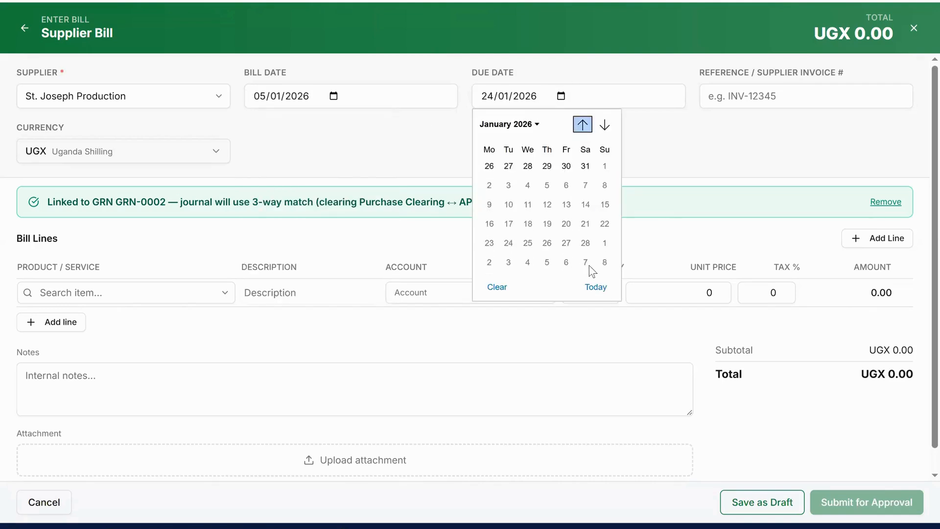
Enter PJ56 as the supplier invoice reference and keep UGX (Uganda Shilling) as the bill's currency.
{"action": "left_click", "coordinate": [782, 92]}
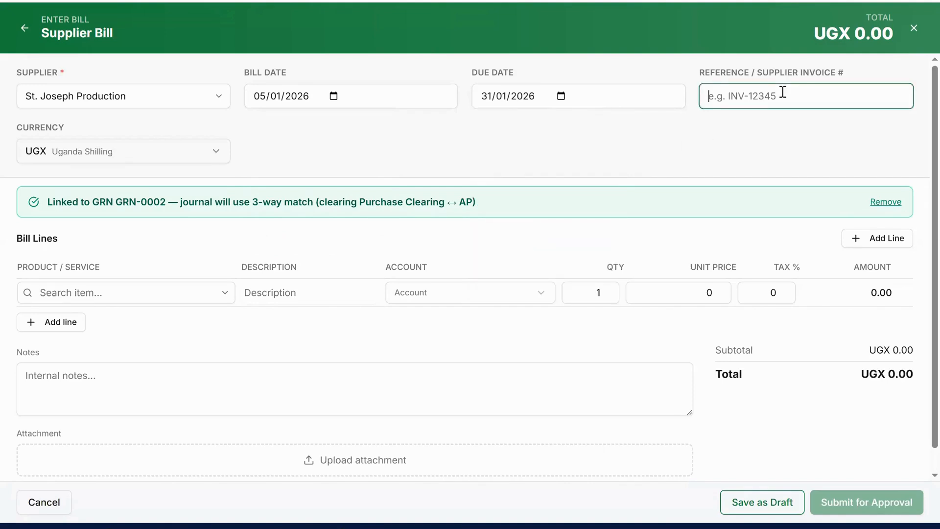
{"action": "type", "text": "PJ56"}
{"action": "left_click", "coordinate": [705, 145]}
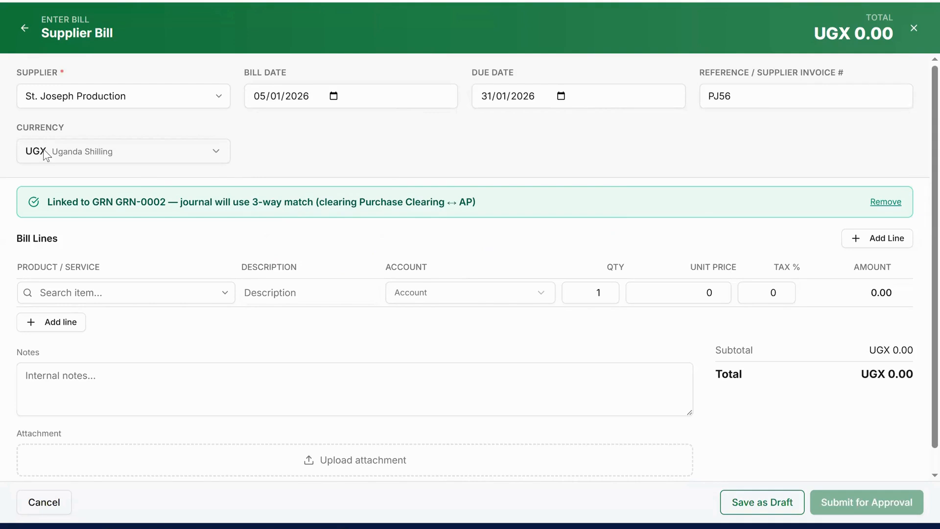
{"action": "left_click", "coordinate": [111, 155]}
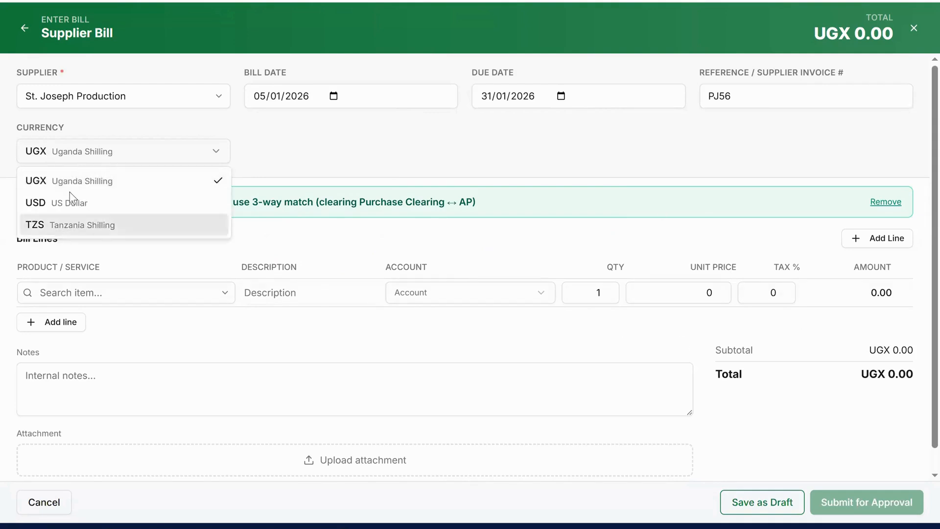
{"action": "left_click", "coordinate": [2, 127]}
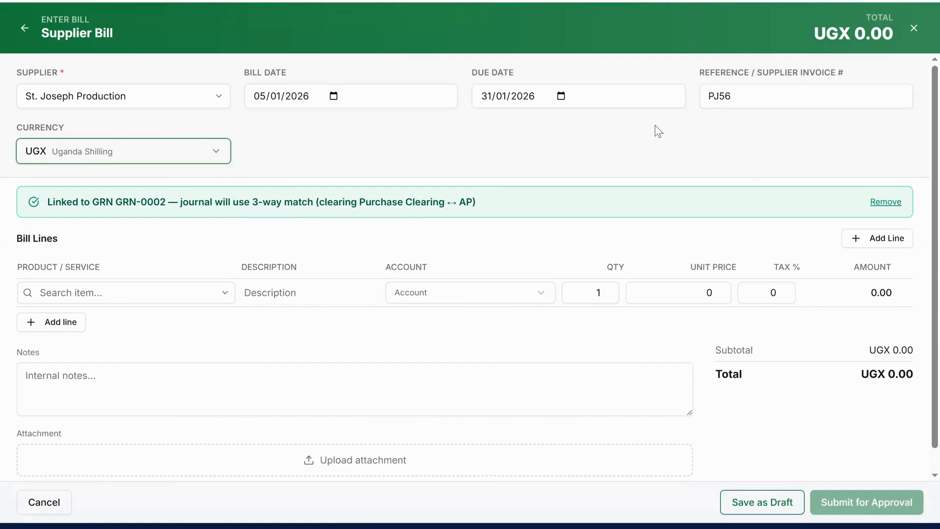
Fill the first bill line with the Arm Chair product and set its quantity to 900.
{"action": "left_click", "coordinate": [153, 295]}
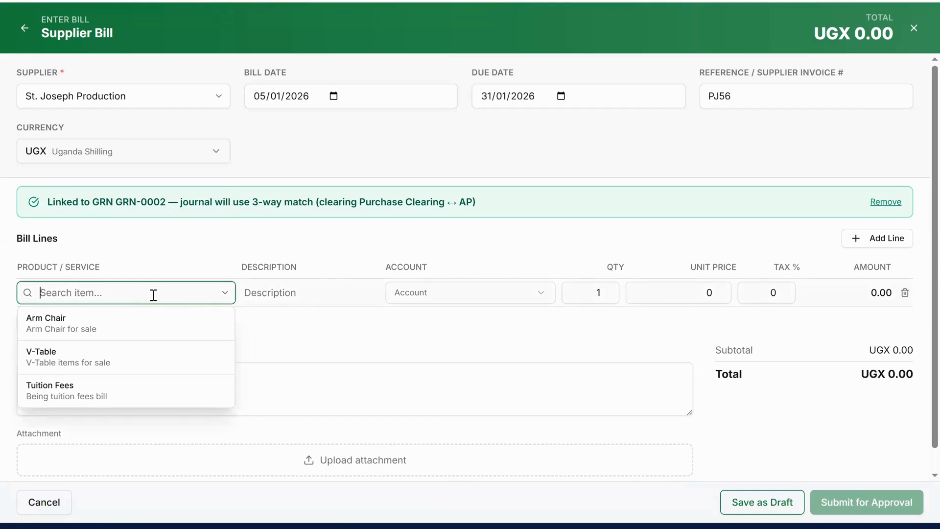
{"action": "left_click", "coordinate": [78, 325]}
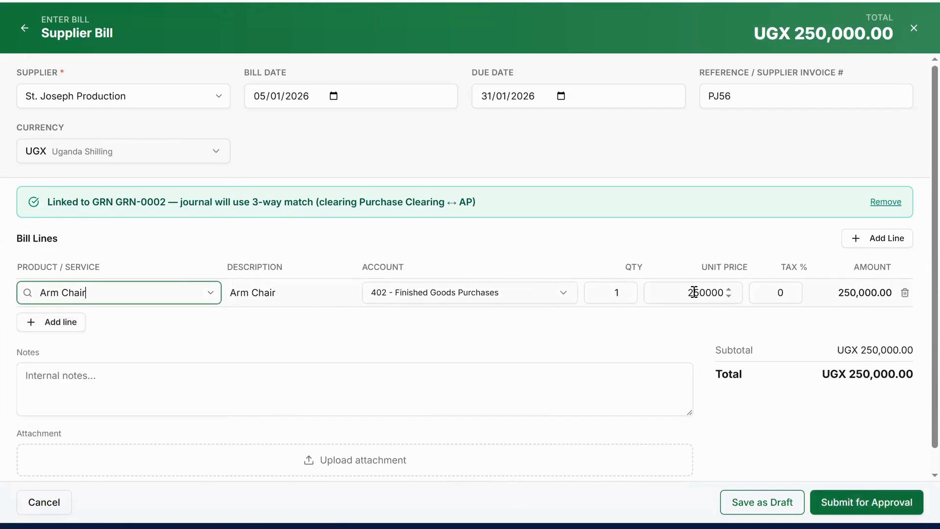
{"action": "left_click", "coordinate": [617, 291]}
{"action": "type", "text": "900"}
{"action": "left_click", "coordinate": [477, 243]}
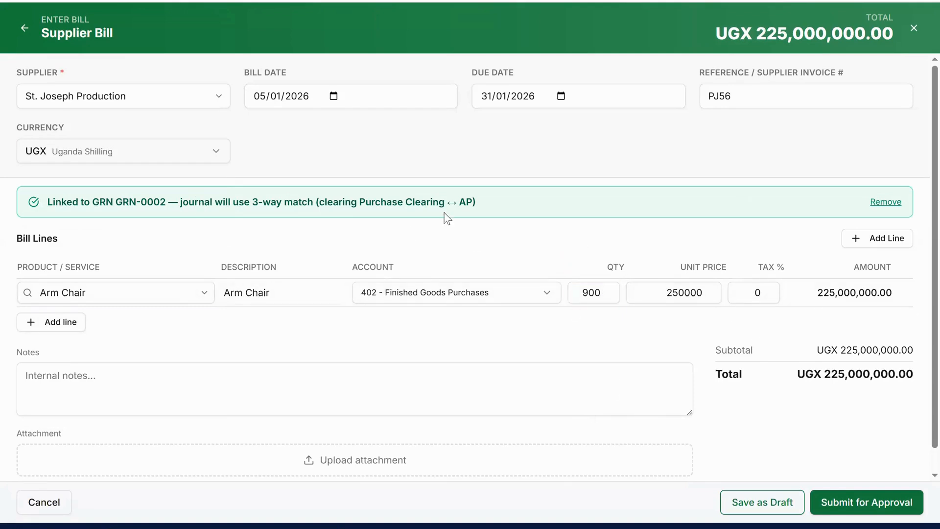
Review the completed St. Joseph Production bill and submit it for approval.
{"action": "scroll", "coordinate": [392, 401], "scroll_direction": "down", "scroll_amount": 1}
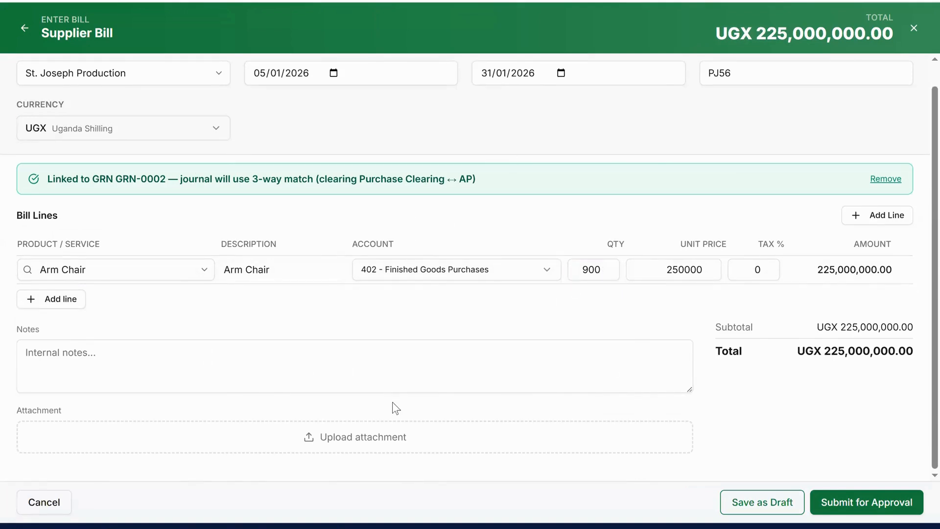
{"action": "scroll", "coordinate": [392, 401], "scroll_direction": "up", "scroll_amount": 1}
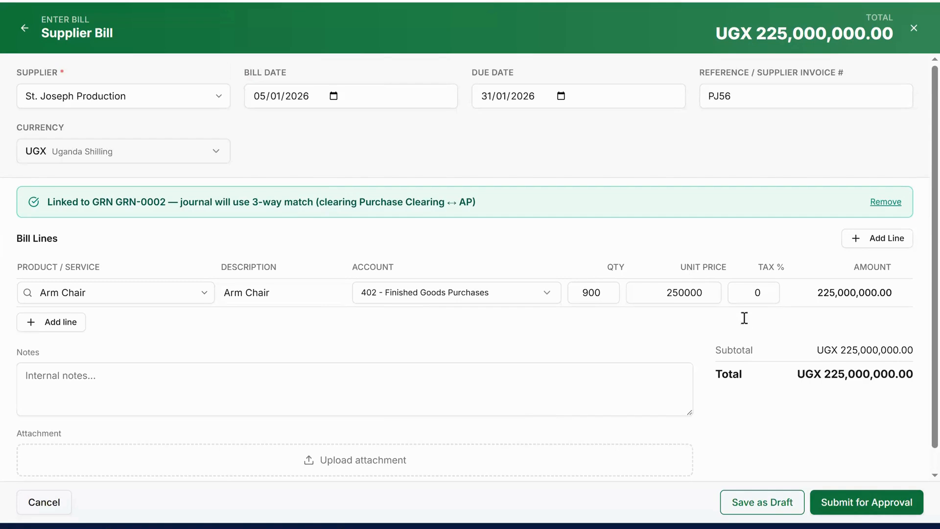
{"action": "left_click", "coordinate": [865, 500]}
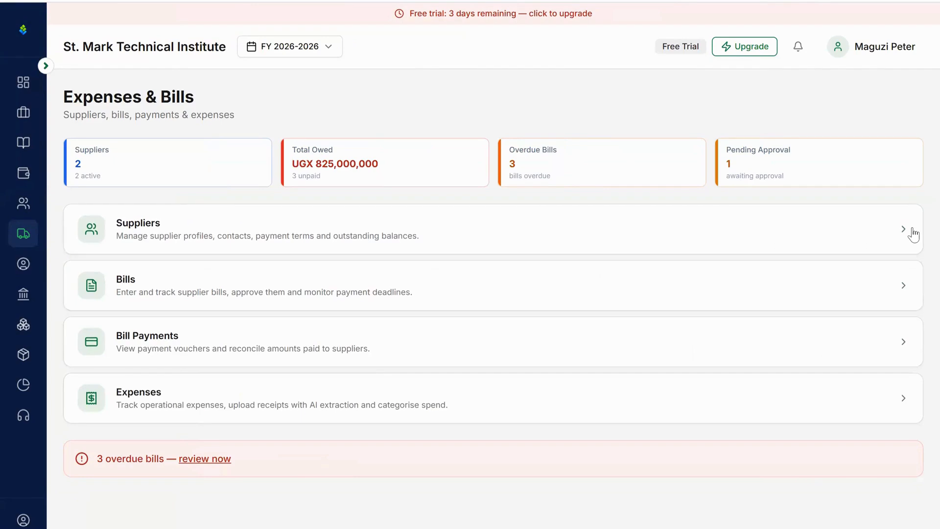
Open the list of supplier bills and approve the pending St. Joseph Production bill.
{"action": "left_click", "coordinate": [667, 293]}
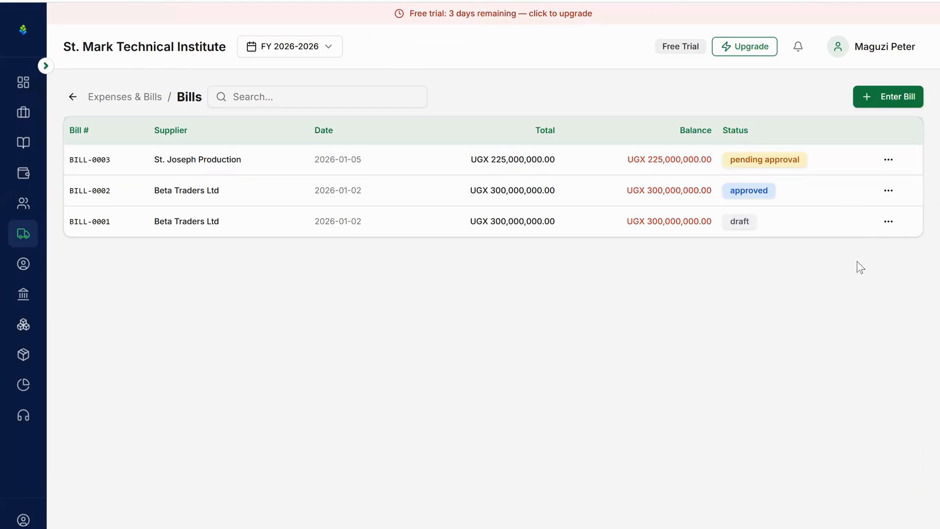
{"action": "left_click", "coordinate": [889, 163]}
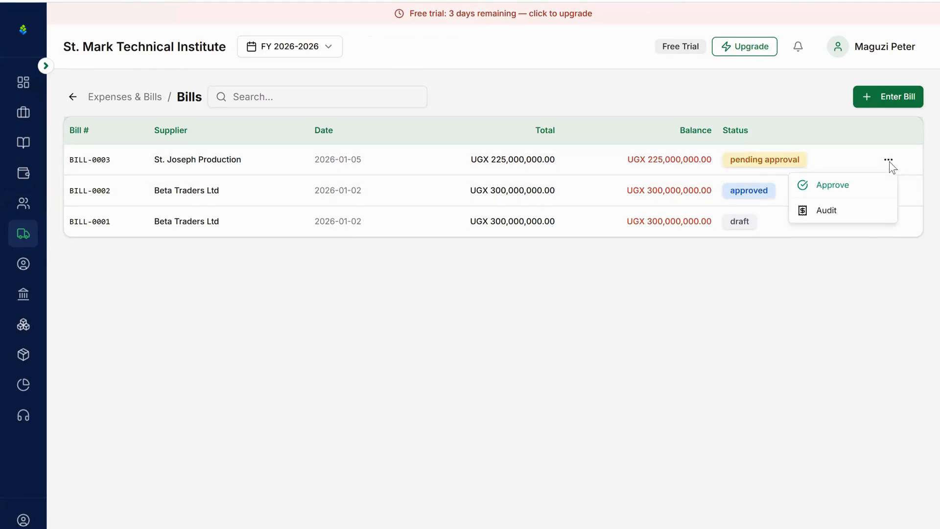
{"action": "left_click", "coordinate": [842, 191]}
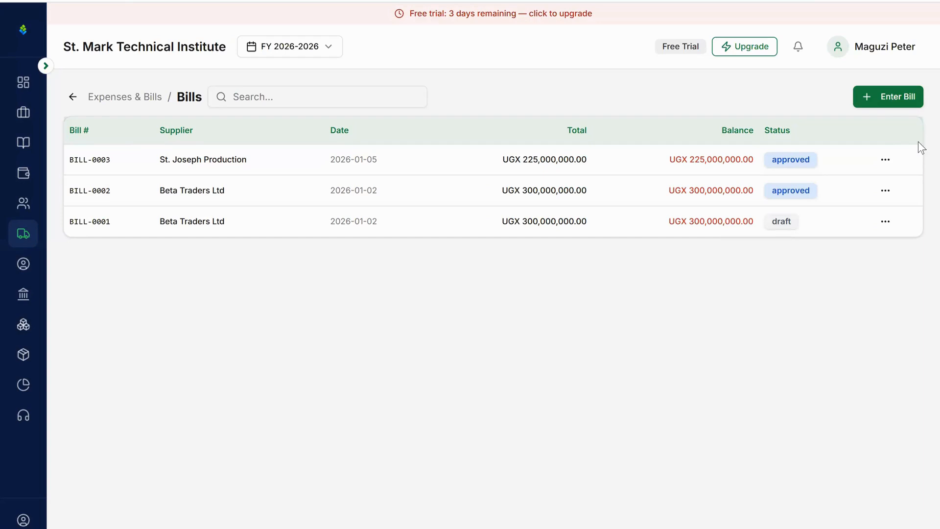
View the payment form of the approved St. Joseph Production bill and close it without confirming a payment.
{"action": "left_click", "coordinate": [886, 160]}
{"action": "left_click", "coordinate": [891, 161]}
{"action": "left_click", "coordinate": [885, 159]}
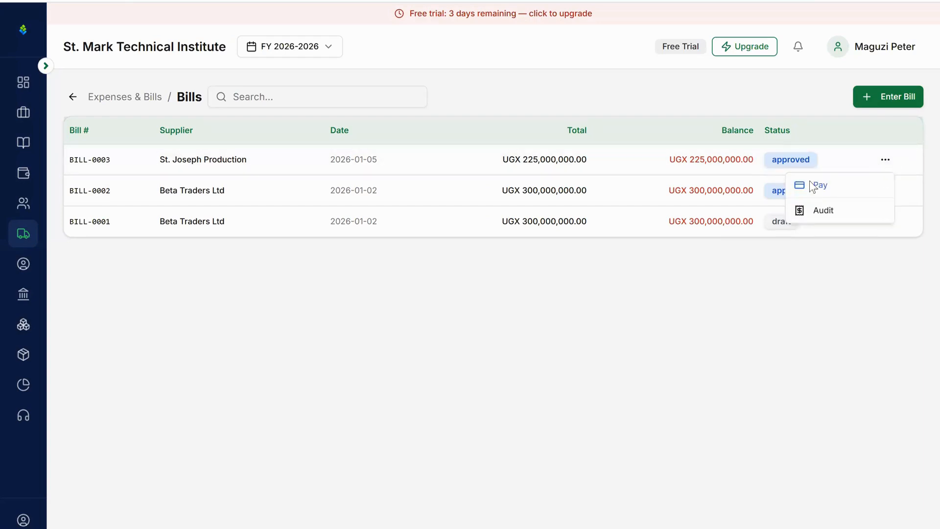
{"action": "left_click", "coordinate": [850, 186]}
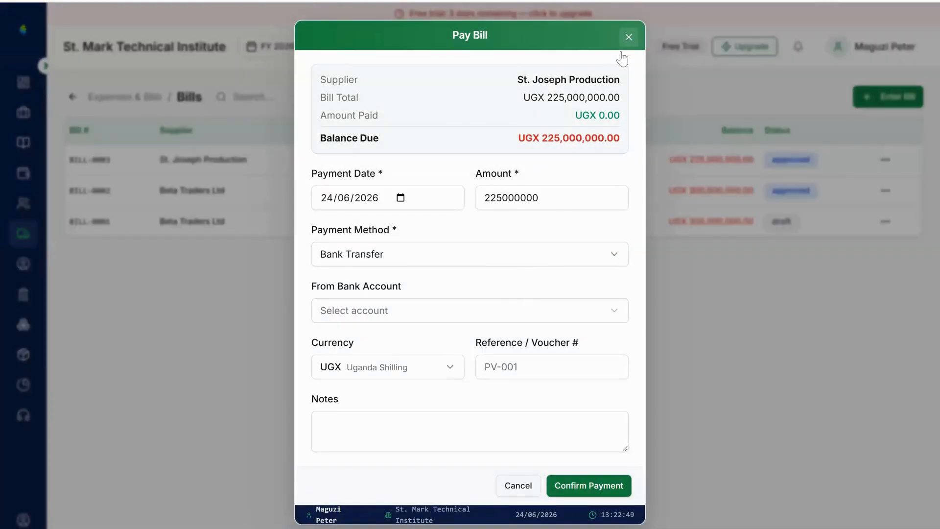
{"action": "left_click", "coordinate": [924, 447]}
Check the list of bill payments under Expenses & Bills and return to the Expenses & Bills overview.
{"action": "left_click", "coordinate": [73, 98]}
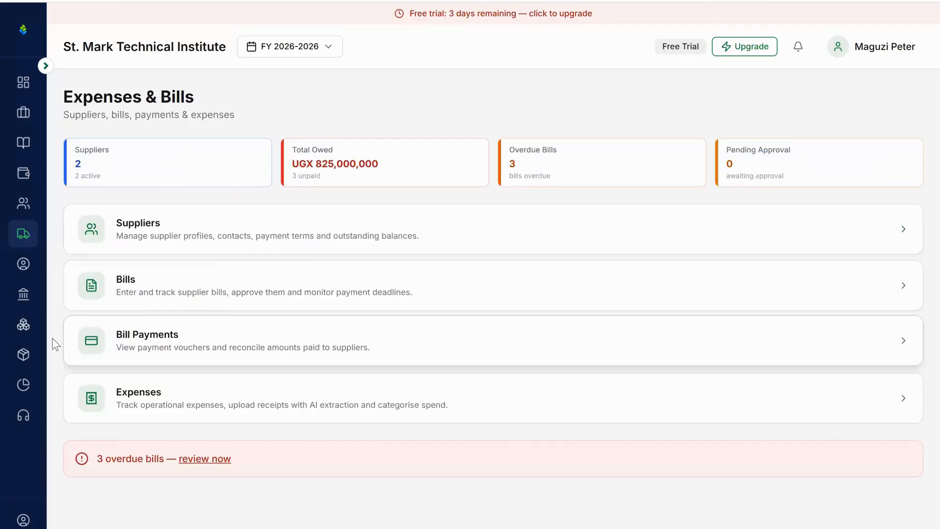
{"action": "left_click", "coordinate": [496, 342]}
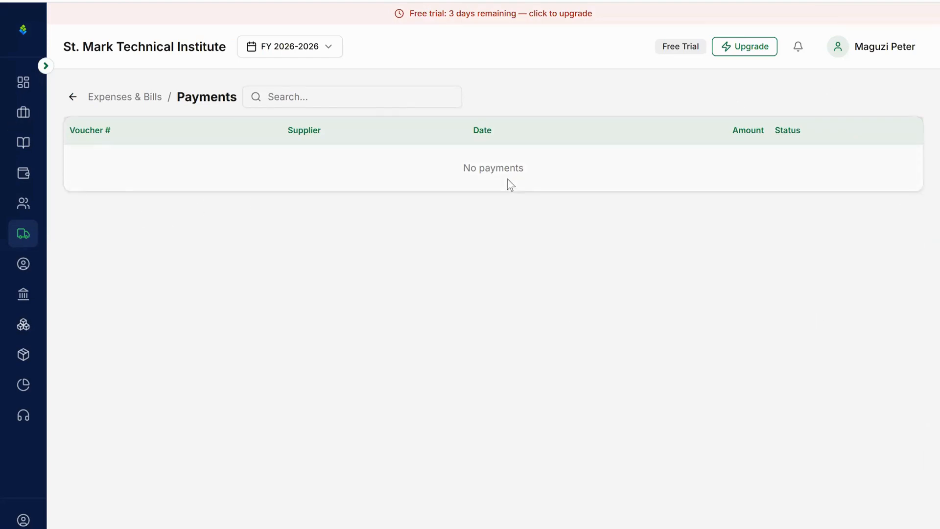
{"action": "left_click", "coordinate": [75, 98]}
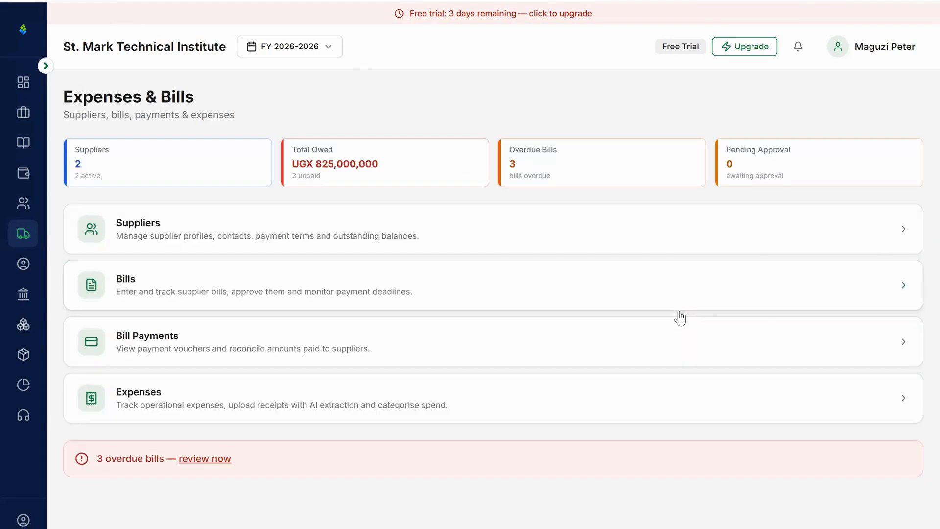